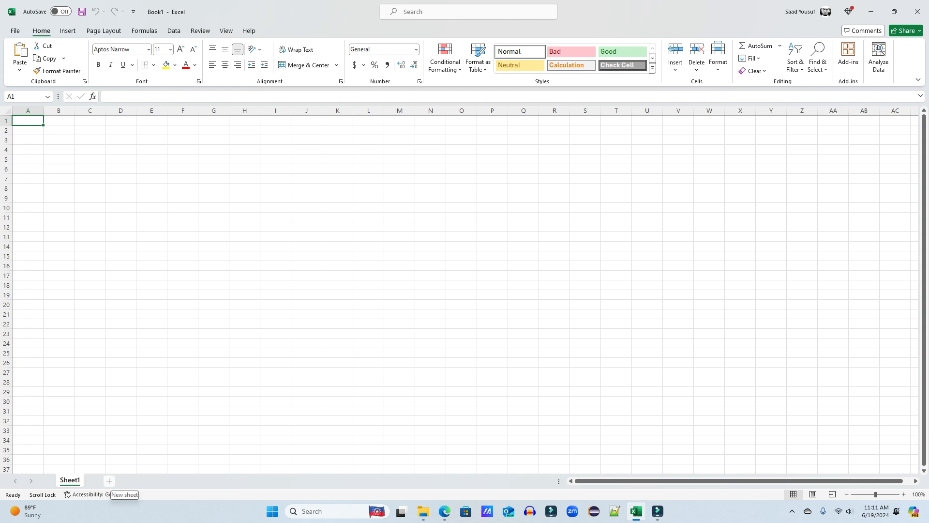
Add three new worksheets, Sheet2, Sheet3 and Sheet4, after Sheet1 in the workbook.
{"action": "left_click", "coordinate": [108, 480]}
{"action": "left_click", "coordinate": [142, 480]}
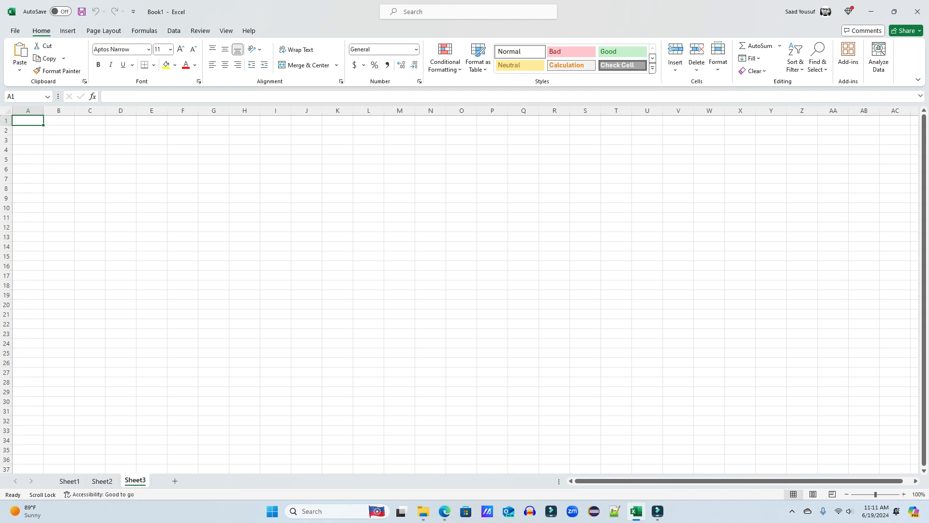
{"action": "left_click", "coordinate": [175, 480]}
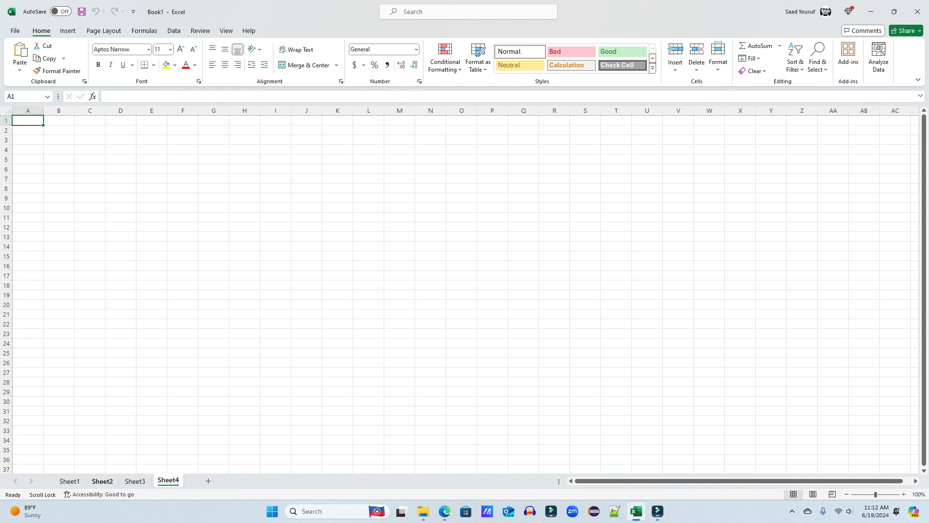
Rename the Sheet1 worksheet as CHICAGO.
{"action": "left_click", "coordinate": [70, 480]}
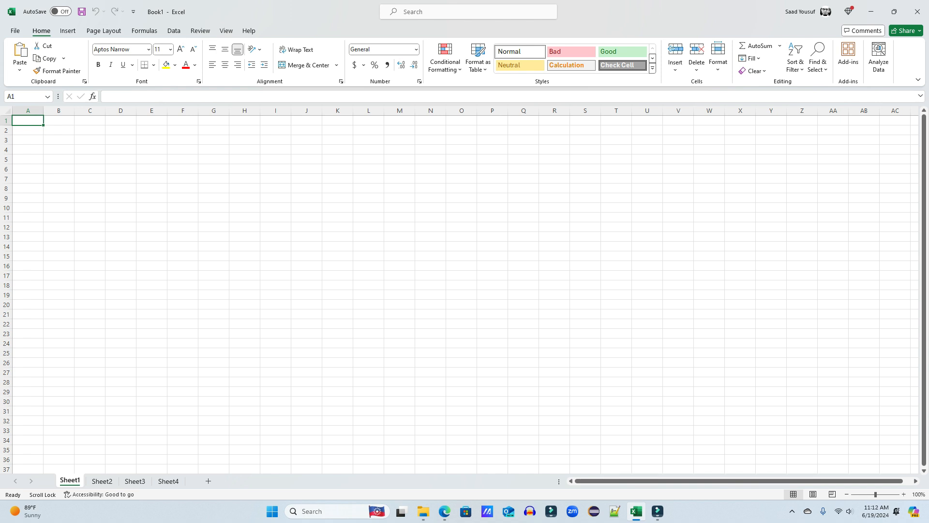
{"action": "double_click", "coordinate": [70, 480]}
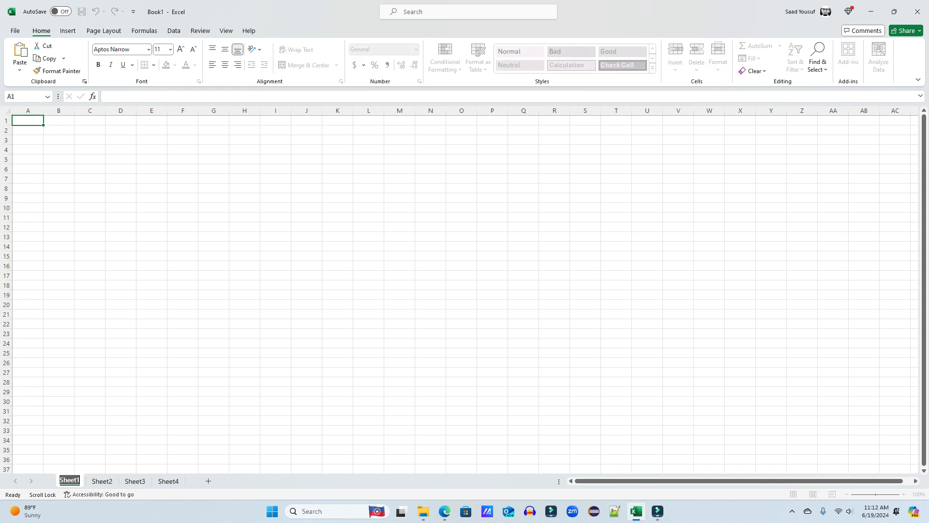
{"action": "type", "text": "CHICAGO"}
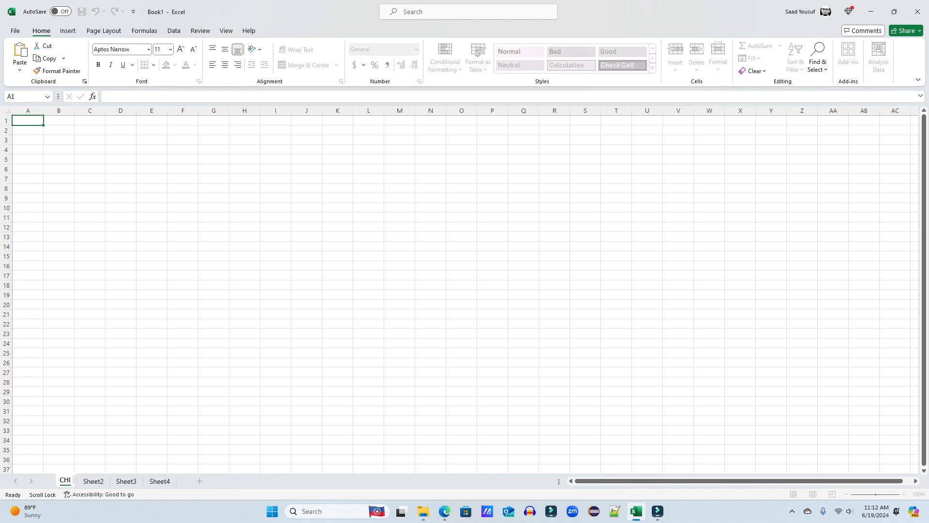
{"action": "key", "text": "Return"}
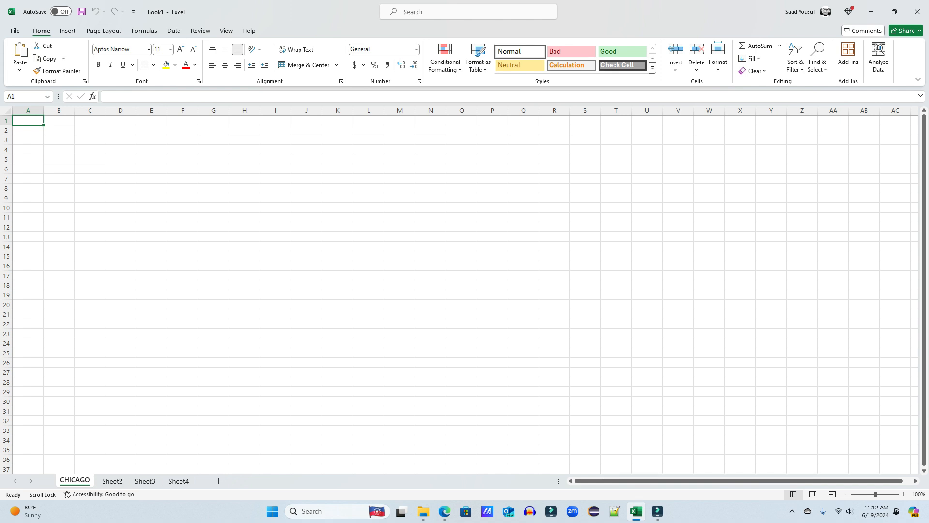
Rename the Sheet2 worksheet as NEW YORK.
{"action": "right_click", "coordinate": [112, 481]}
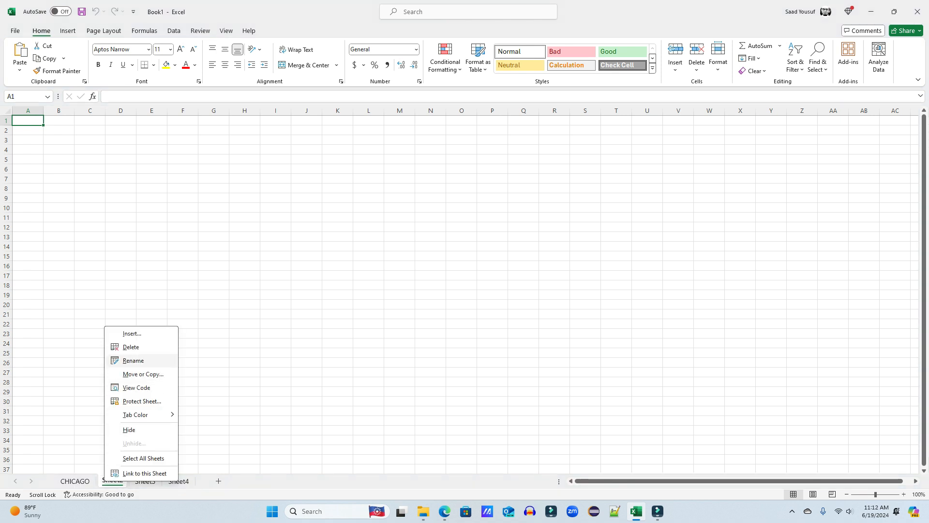
{"action": "left_click", "coordinate": [133, 360]}
{"action": "type", "text": "NEWYORK"}
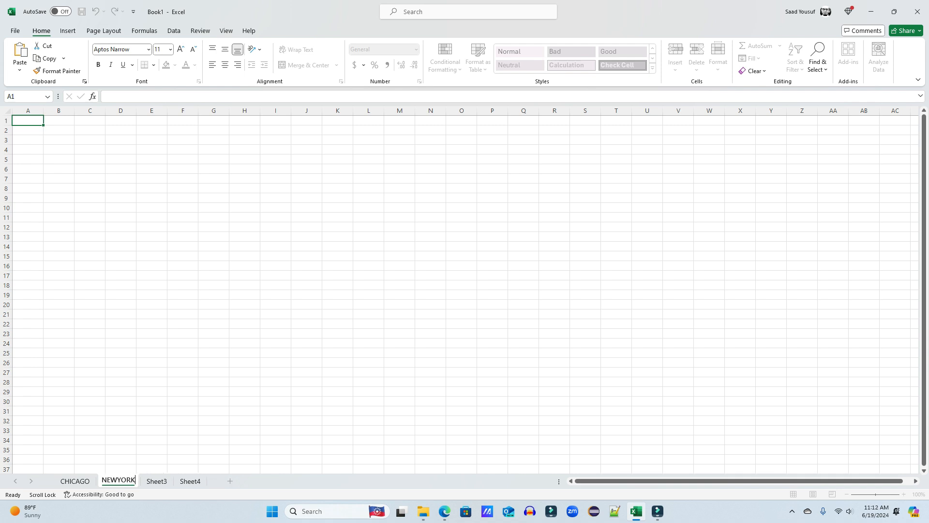
{"action": "key", "text": "Return"}
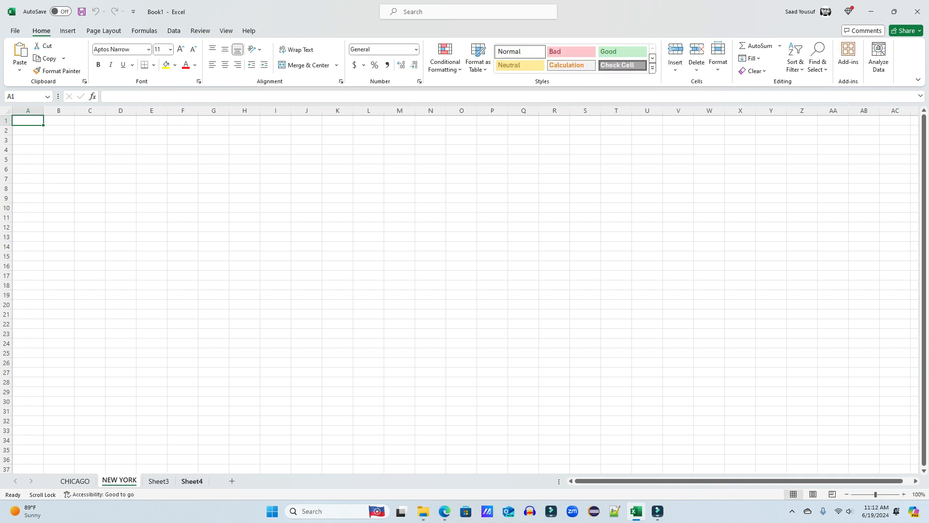
Rename the Sheet3 worksheet as DALLAS.
{"action": "left_click", "coordinate": [158, 480]}
{"action": "double_click", "coordinate": [158, 480]}
{"action": "type", "text": "DALLAS"}
{"action": "key", "text": "Return"}
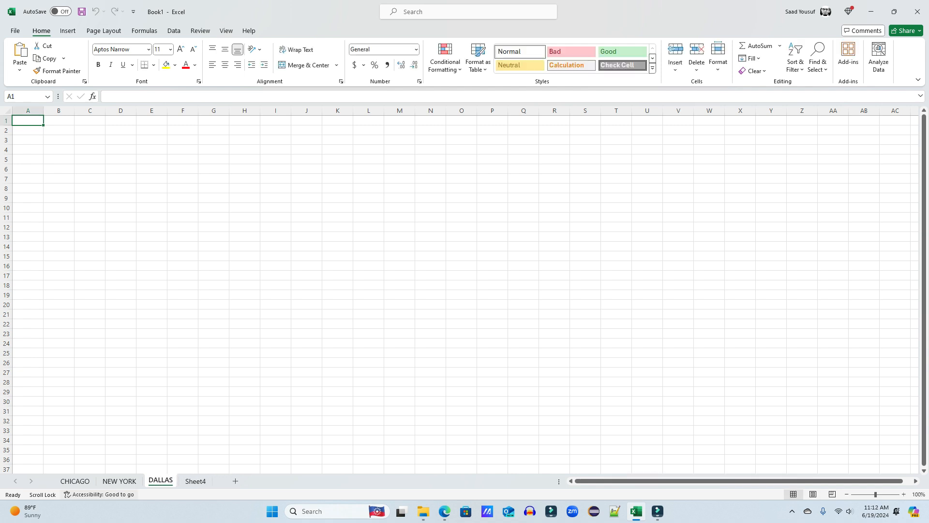
Rename the Sheet4 worksheet as SUMMARY.
{"action": "double_click", "coordinate": [195, 481]}
{"action": "type", "text": "SUMMARY"}
{"action": "key", "text": "BackSpace"}
{"action": "key", "text": "BackSpace"}
{"action": "key", "text": "BackSpace"}
{"action": "type", "text": "ARY"}
{"action": "key", "text": "Return"}
Set the tab color of the CHICAGO sheet to the dark teal theme color.
{"action": "left_click", "coordinate": [75, 480]}
{"action": "right_click", "coordinate": [87, 480]}
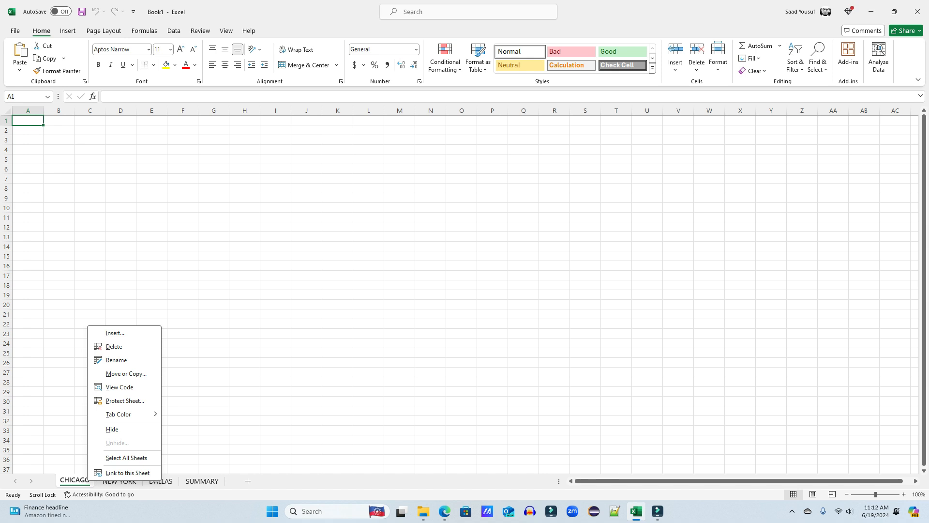
{"action": "mouse_move", "coordinate": [121, 414]}
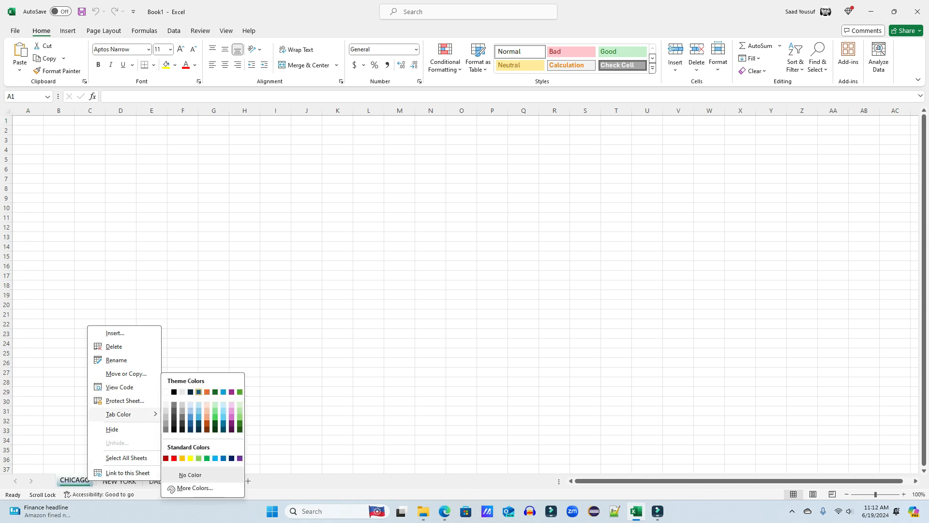
{"action": "left_click", "coordinate": [215, 392]}
{"action": "key", "text": "Escape"}
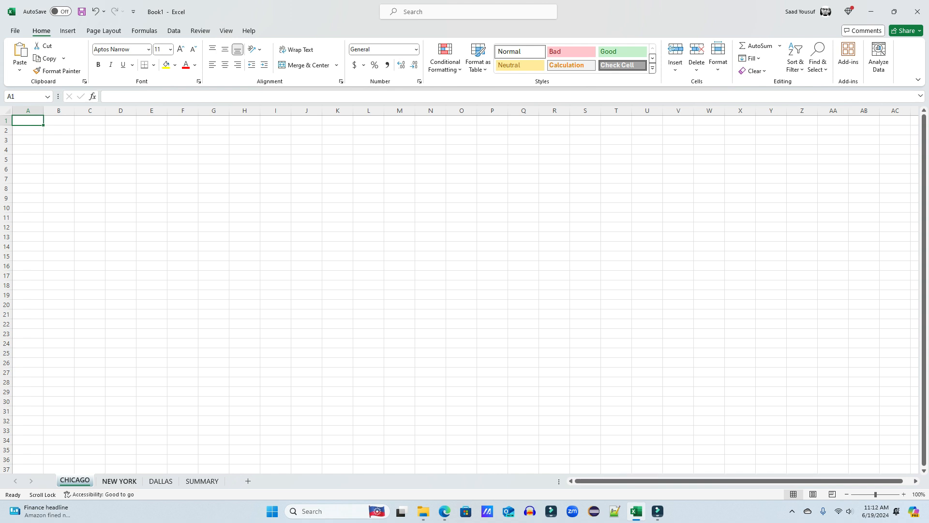
Set the tab color of the NEW YORK sheet to the green theme color.
{"action": "right_click", "coordinate": [121, 480]}
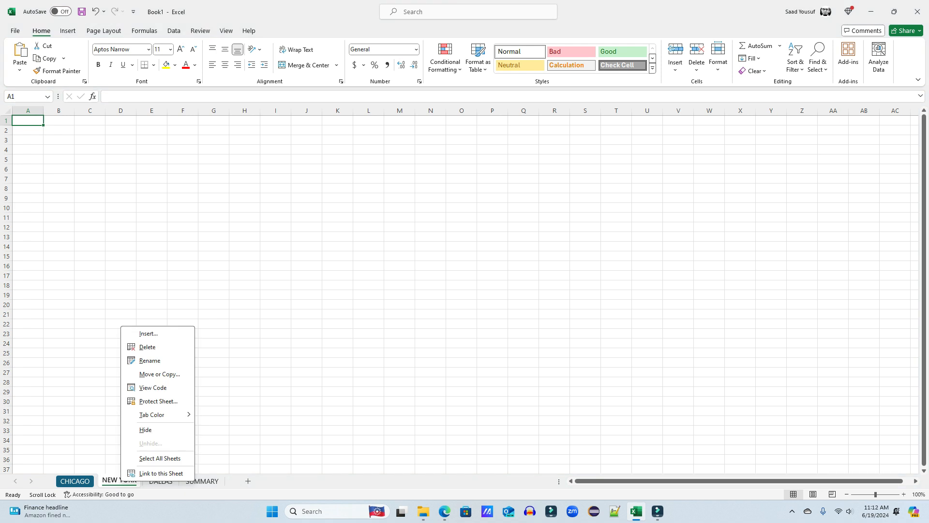
{"action": "mouse_move", "coordinate": [154, 415]}
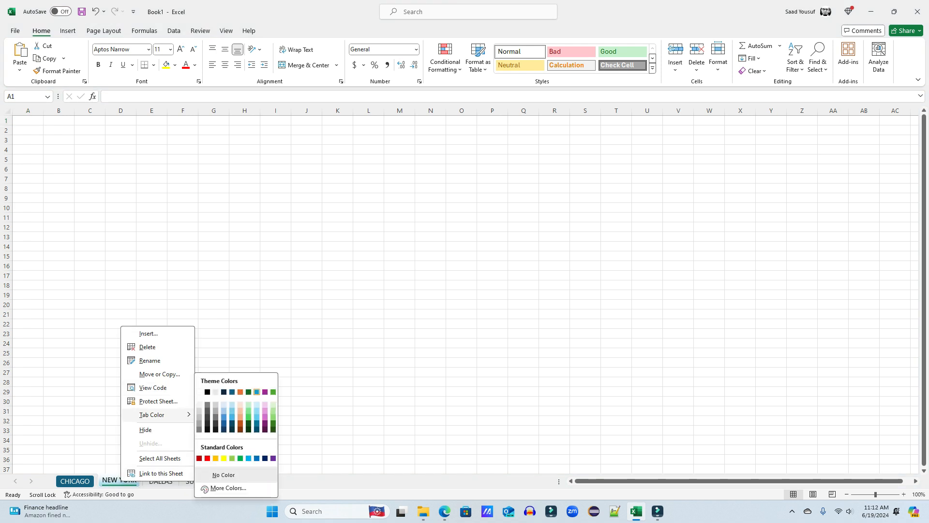
{"action": "left_click", "coordinate": [273, 392]}
Set the tab color of the DALLAS sheet to the orange theme color.
{"action": "right_click", "coordinate": [160, 480]}
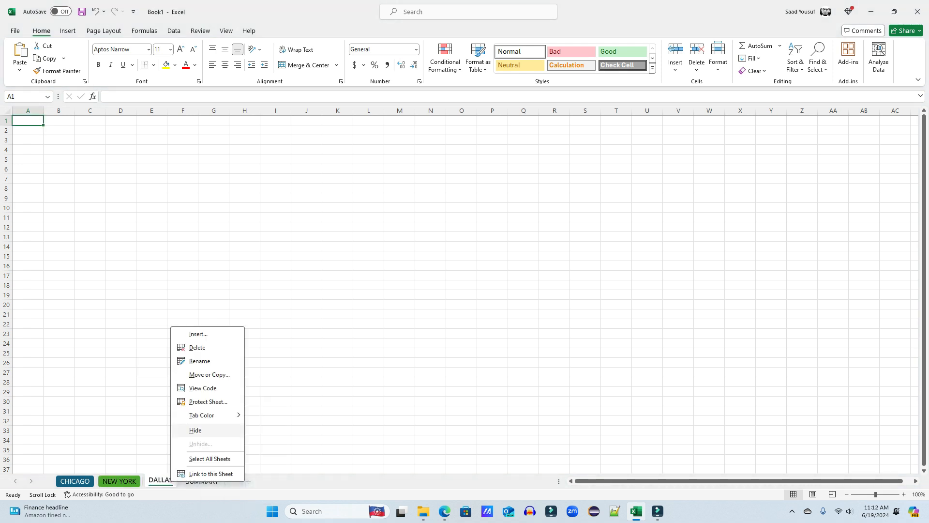
{"action": "mouse_move", "coordinate": [208, 414]}
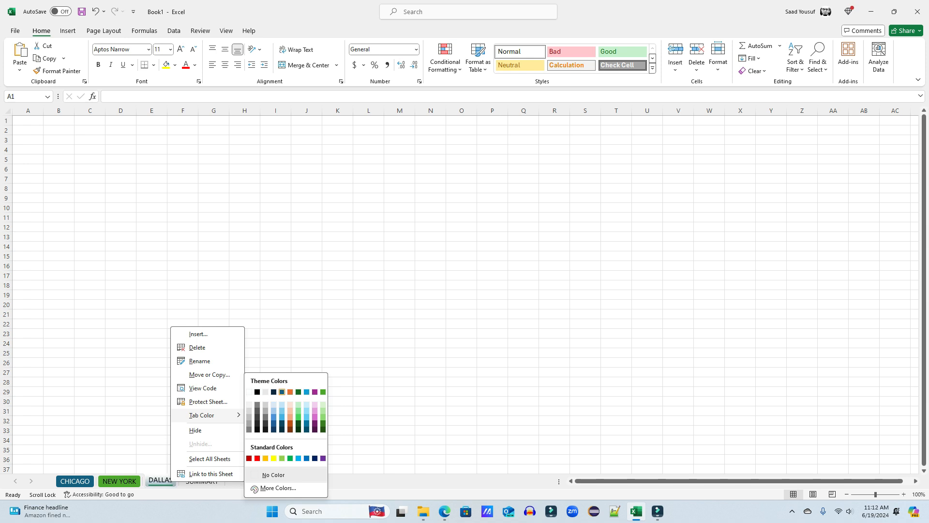
{"action": "left_click", "coordinate": [290, 391]}
Set the tab color of the SUMMARY sheet to the standard dark red.
{"action": "right_click", "coordinate": [201, 480]}
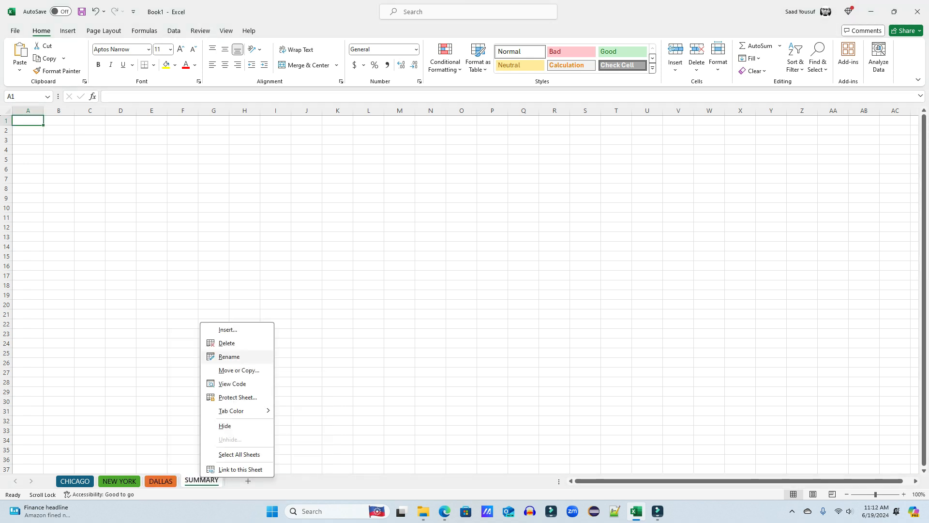
{"action": "mouse_move", "coordinate": [232, 411]}
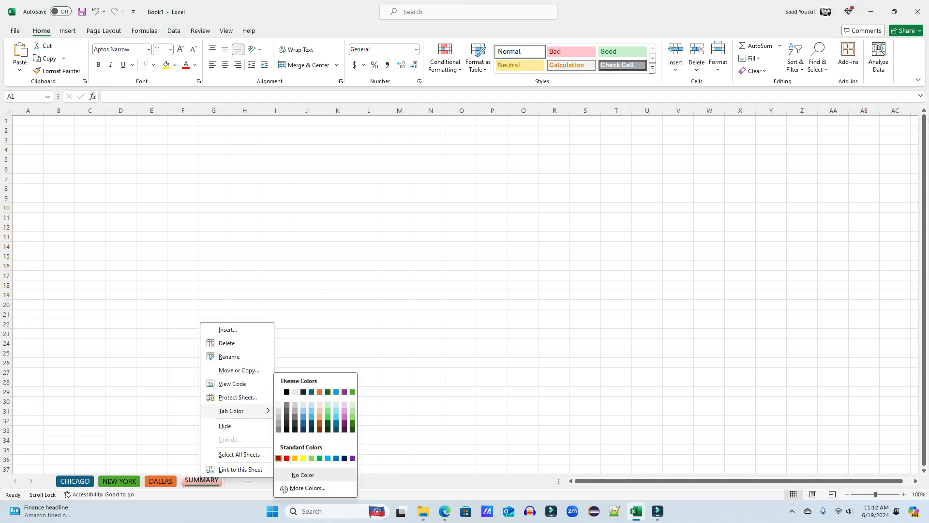
{"action": "left_click", "coordinate": [286, 458]}
Group all four worksheets by selecting all sheets, with CHICAGO as the active one.
{"action": "right_click", "coordinate": [78, 481]}
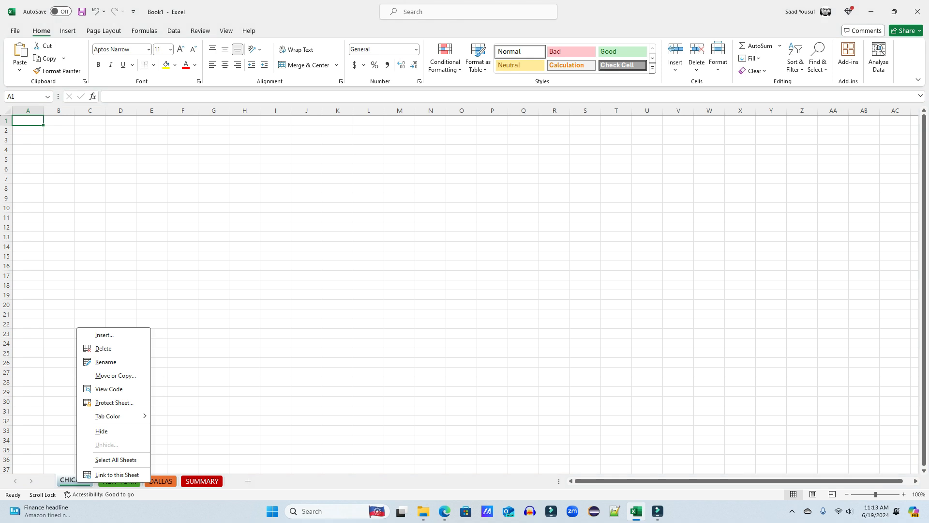
{"action": "left_click", "coordinate": [115, 459]}
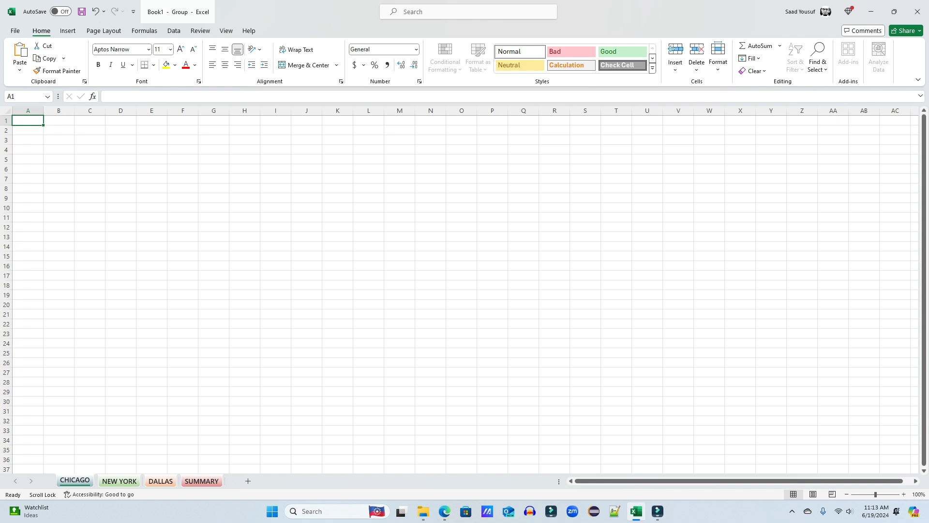
{"action": "key", "text": "ctrl+s"}
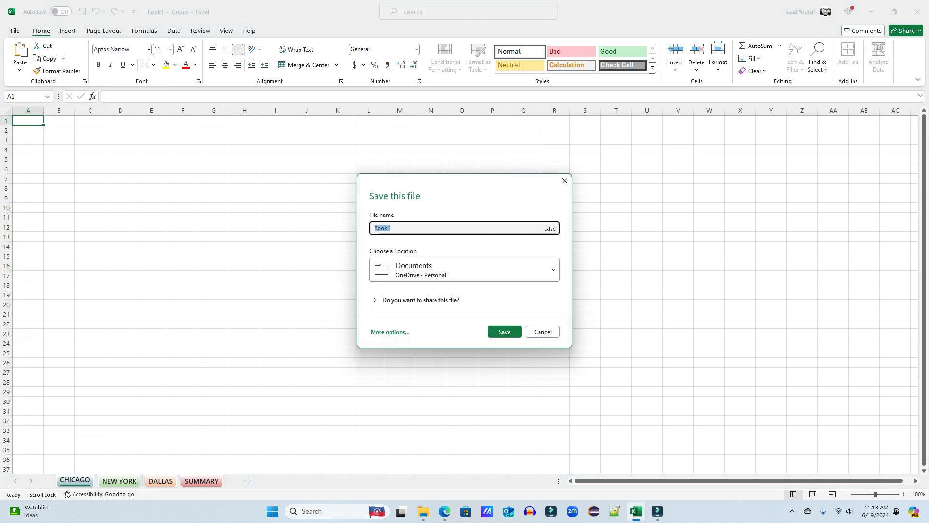
{"action": "type", "text": "mULTI"}
{"action": "key", "text": "BackSpace"}
{"action": "key", "text": "BackSpace"}
{"action": "key", "text": "BackSpace"}
{"action": "key", "text": "BackSpace"}
{"action": "key", "text": "BackSpace"}
{"action": "type", "text": "Mult"}
{"action": "key", "text": "Print"}
{"action": "key", "text": "Escape"}
{"action": "key", "text": "Escape"}
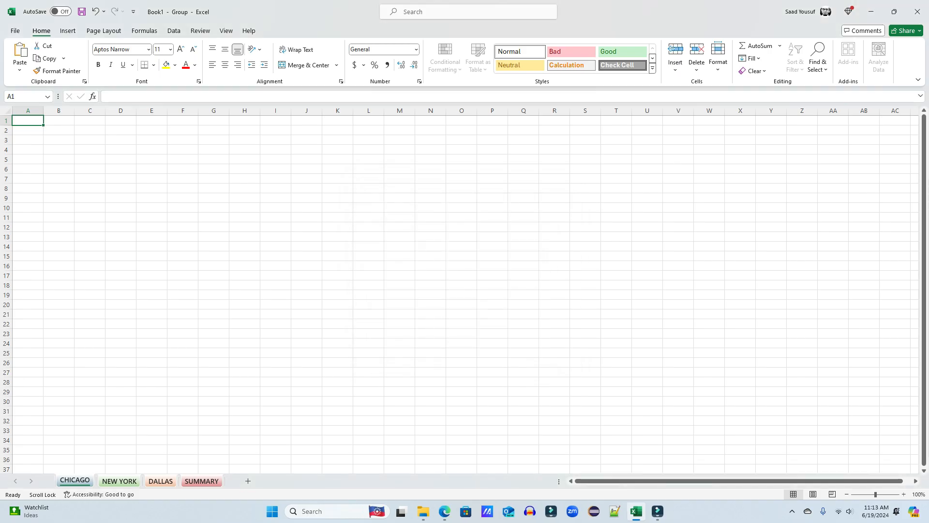
Save the workbook as MULTIPLE SHEETS in the OneDrive Documents folder and dismiss the version history tip.
{"action": "key", "text": "ctrl+s"}
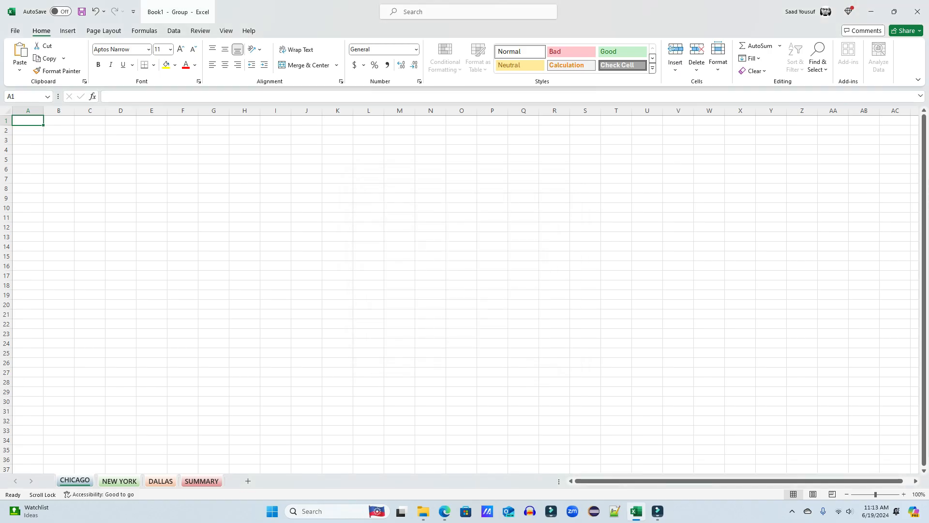
{"action": "type", "text": "MU"}
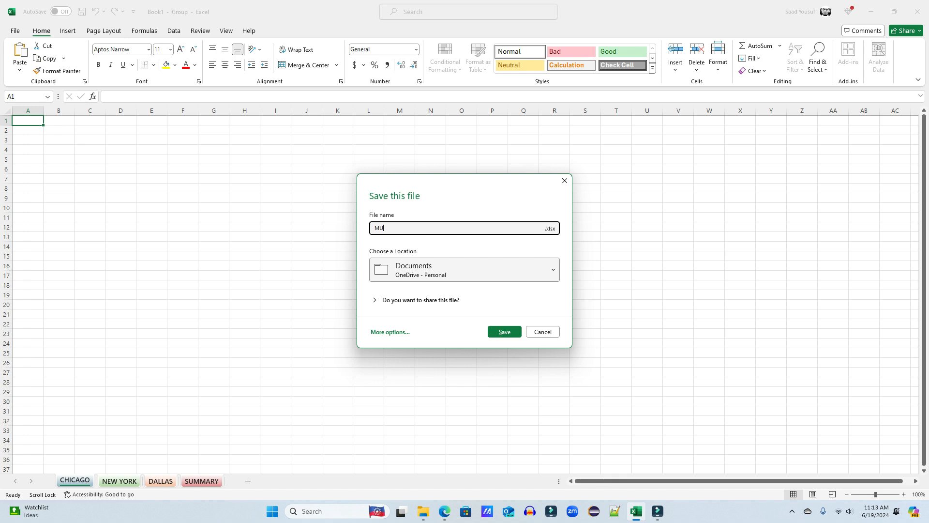
{"action": "type", "text": "LTIPLE SHEIETS"}
{"action": "key", "text": "Return"}
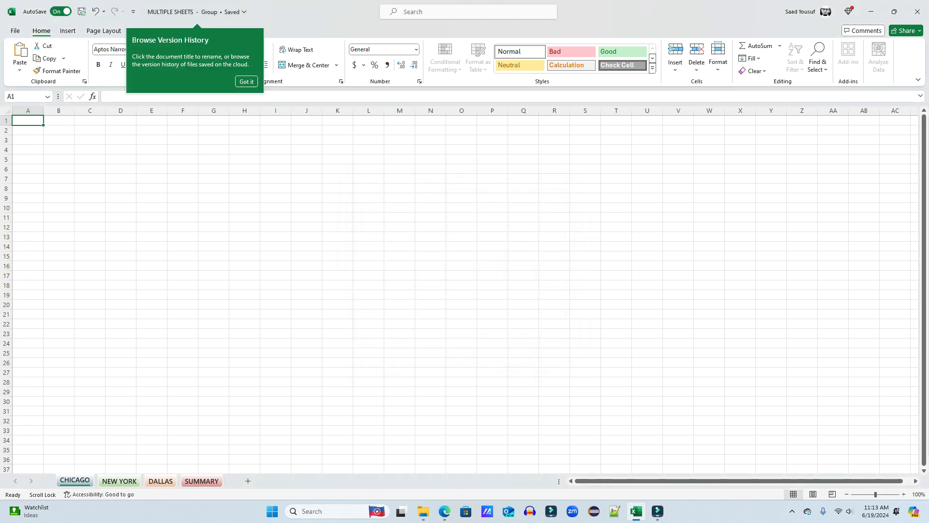
{"action": "left_click", "coordinate": [246, 82]}
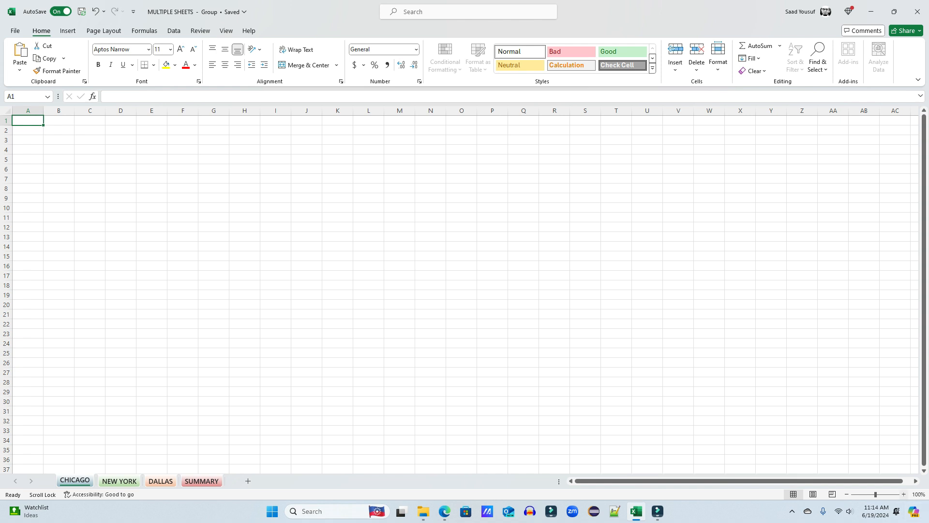
Enter the title JAMES & ANNA'S WAREHOUSE in cell A1 of the grouped sheets.
{"action": "left_click", "coordinate": [903, 494]}
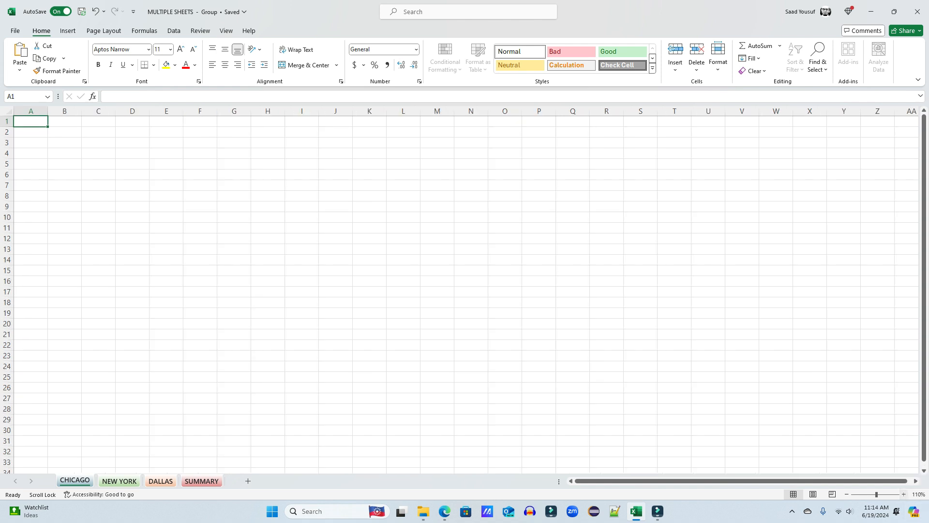
{"action": "left_click", "coordinate": [903, 494]}
{"action": "left_click", "coordinate": [903, 494]}
{"action": "left_click", "coordinate": [903, 494]}
{"action": "left_click", "coordinate": [903, 493]}
{"action": "left_click", "coordinate": [904, 494]}
{"action": "left_click", "coordinate": [903, 494]}
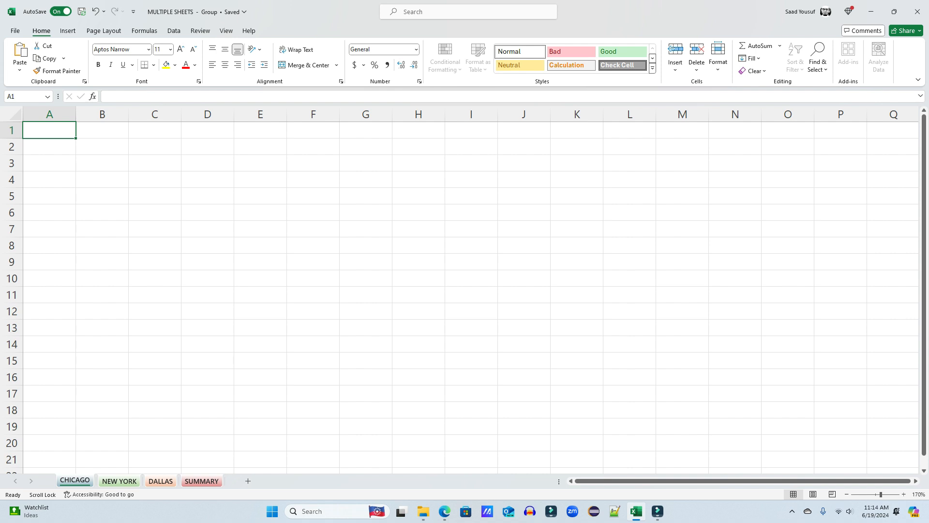
{"action": "type", "text": "JAMES"}
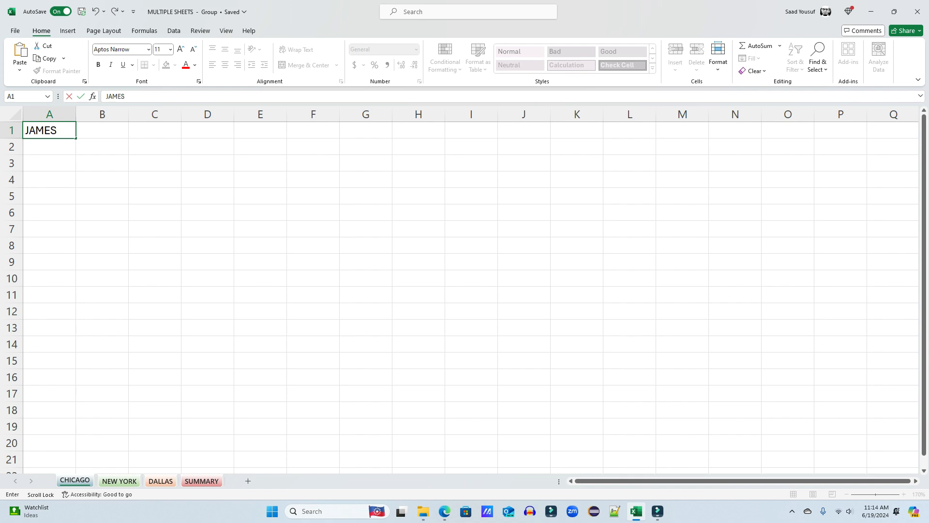
{"action": "type", "text": " & ANNA'S WAREHOUSE"}
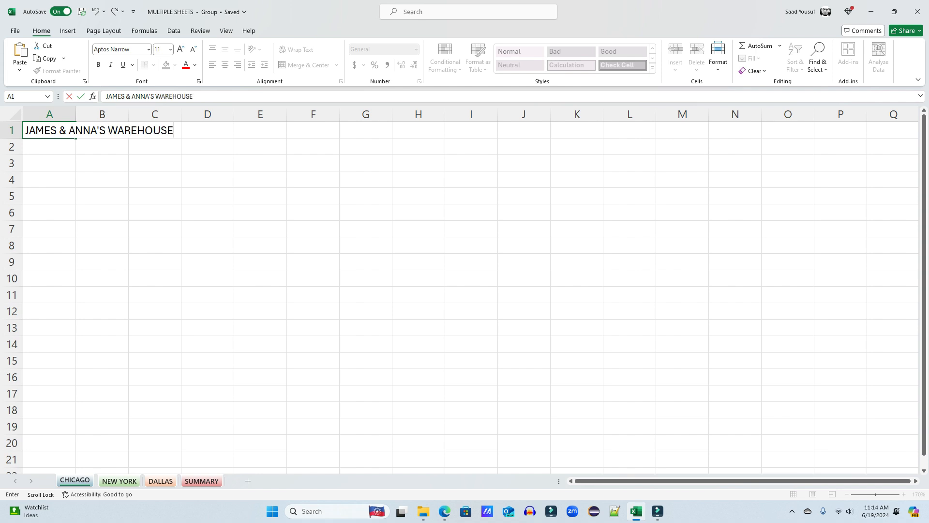
{"action": "key", "text": "Return"}
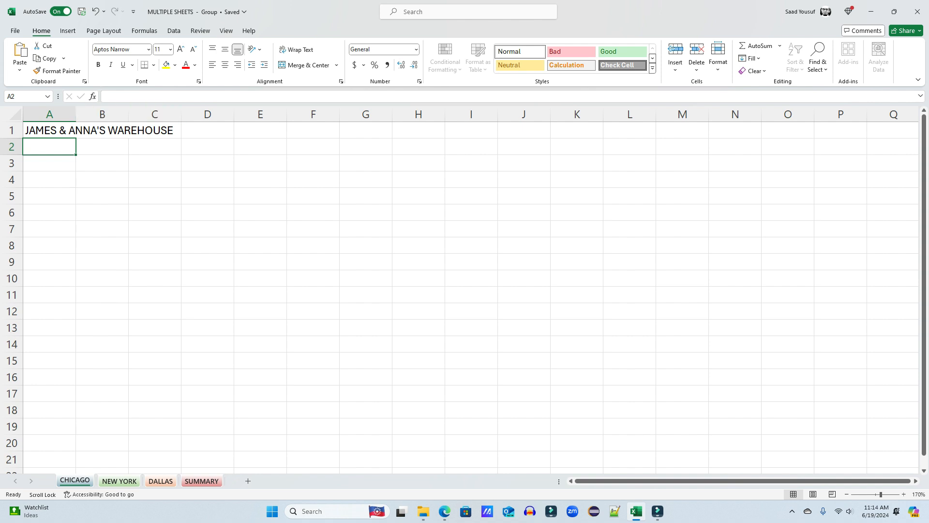
Enter the sample text TGFDGF in cell B1 beside the title and select that cell again.
{"action": "left_click", "coordinate": [102, 130]}
{"action": "type", "text": "TGFDGF"}
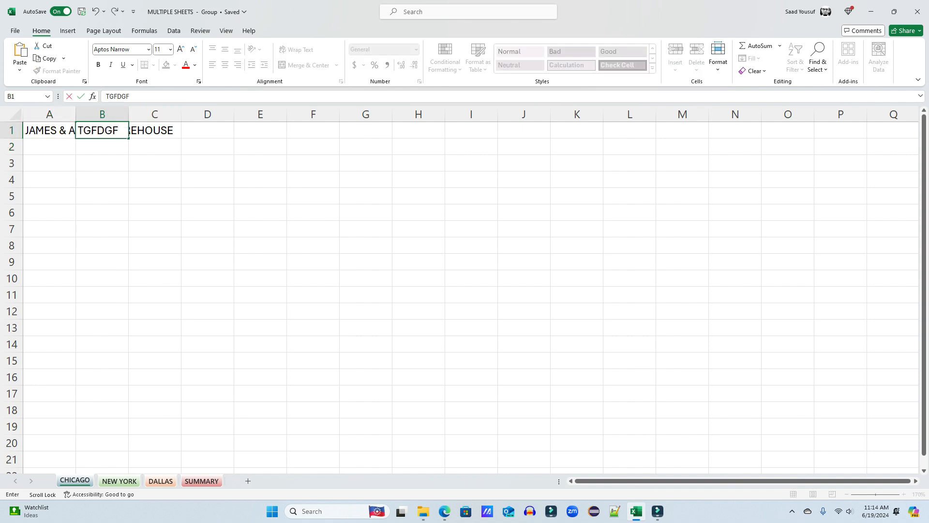
{"action": "left_click", "coordinate": [155, 163]}
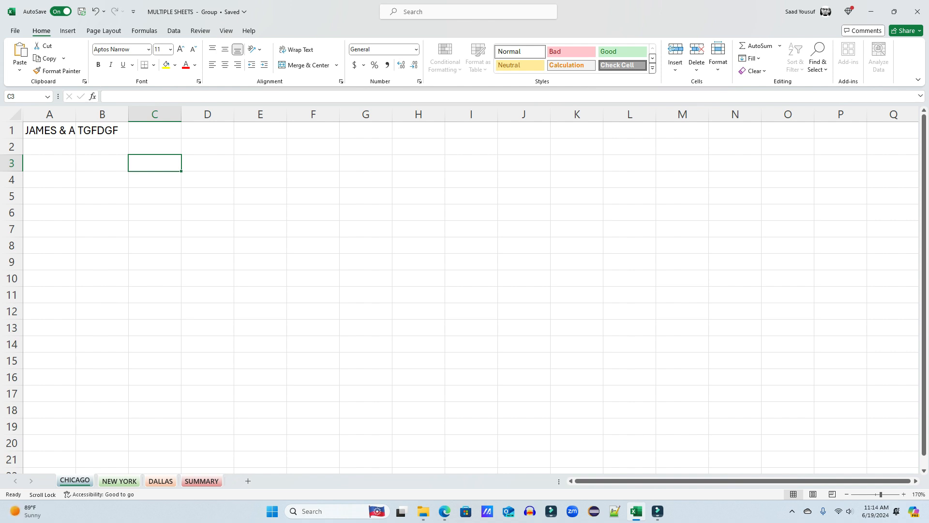
{"action": "left_click", "coordinate": [103, 130]}
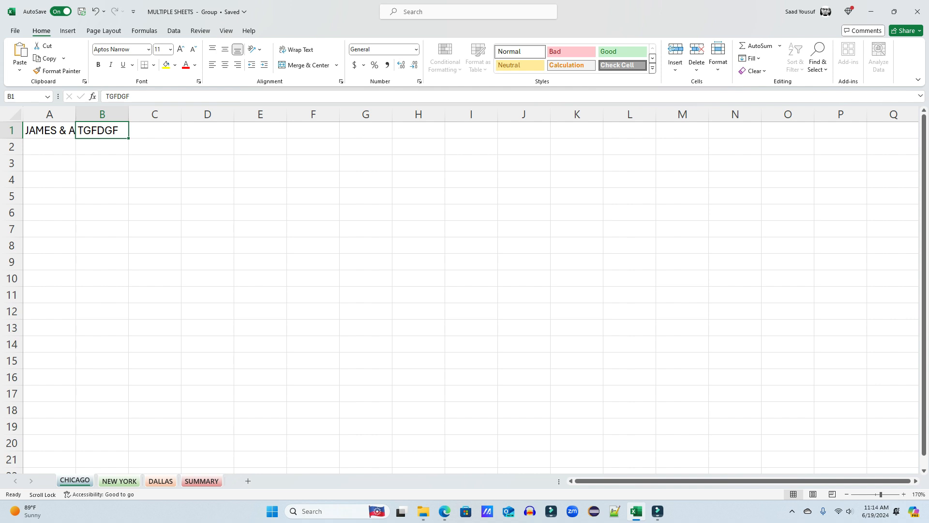
Clear the sample text from cell B1 and merge and center the title across A1:E1.
{"action": "key", "text": "Delete"}
{"action": "left_click", "coordinate": [102, 163]}
{"action": "left_click", "coordinate": [49, 130]}
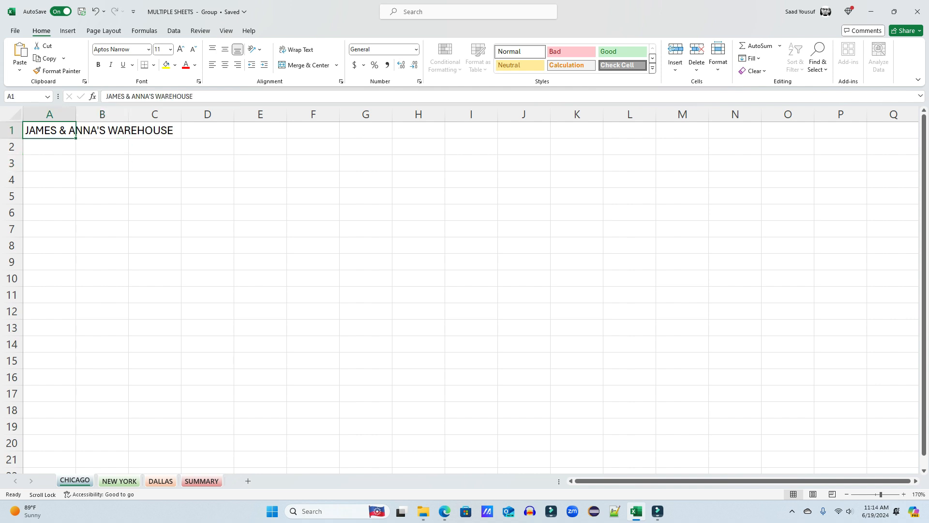
{"action": "left_click_drag", "start_coordinate": [50, 131], "coordinate": [260, 130]}
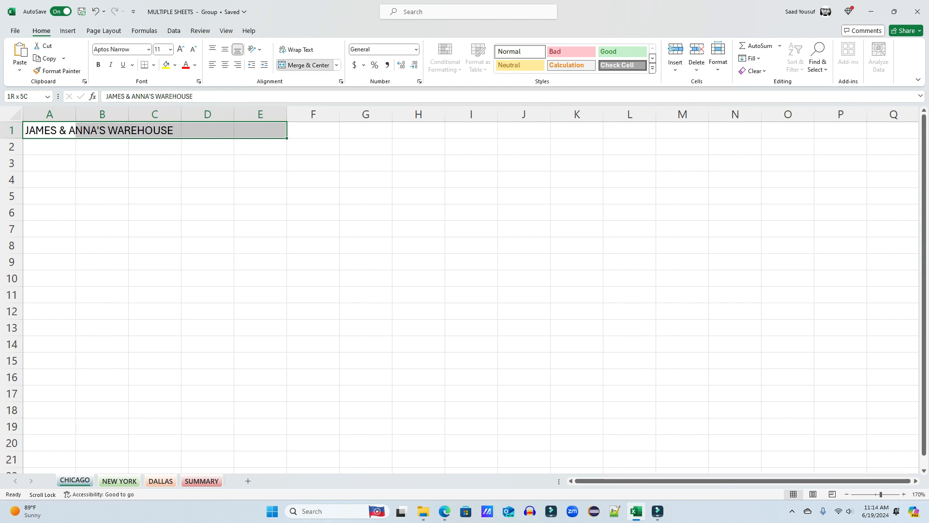
{"action": "left_click", "coordinate": [304, 64]}
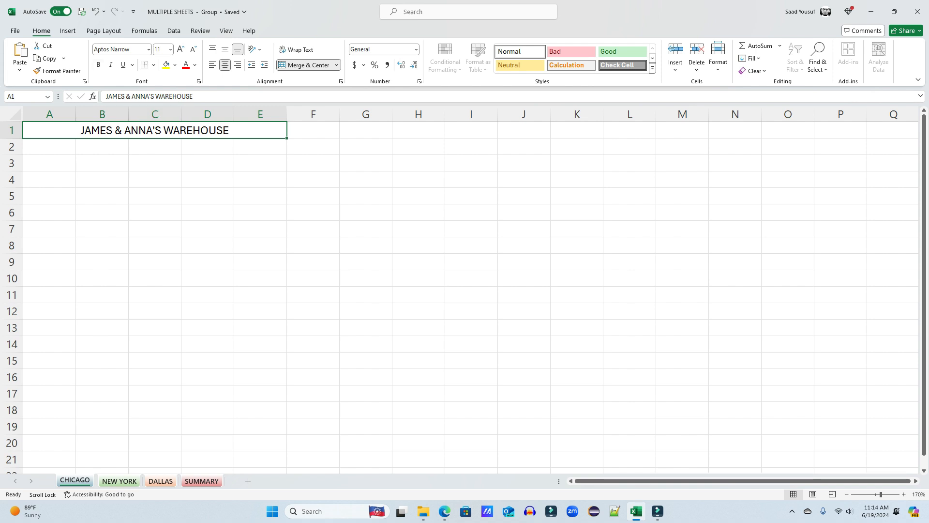
Format the merged title as bold, size 18, with the dark green theme font color.
{"action": "left_click", "coordinate": [98, 65]}
{"action": "left_click", "coordinate": [181, 50]}
{"action": "left_click", "coordinate": [180, 50]}
{"action": "left_click", "coordinate": [180, 49]}
{"action": "left_click", "coordinate": [180, 50]}
{"action": "left_click", "coordinate": [194, 65]}
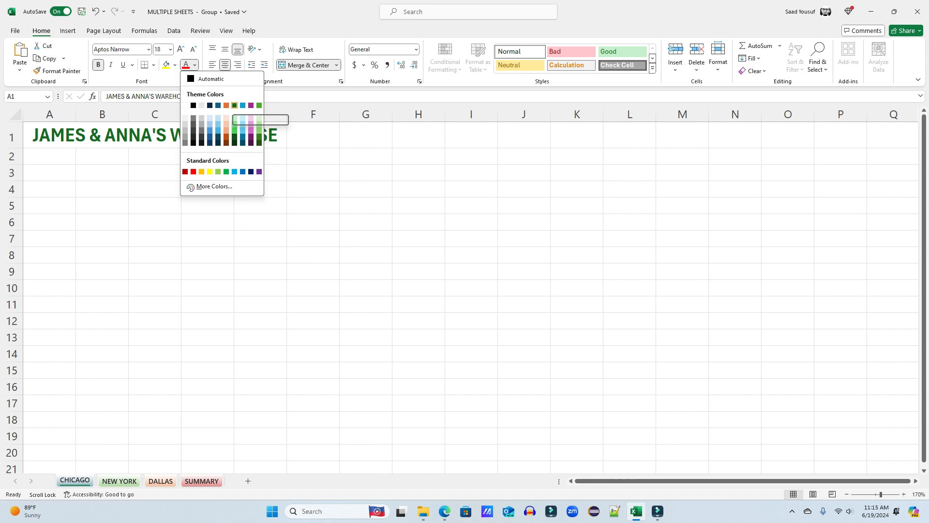
{"action": "left_click", "coordinate": [234, 105]}
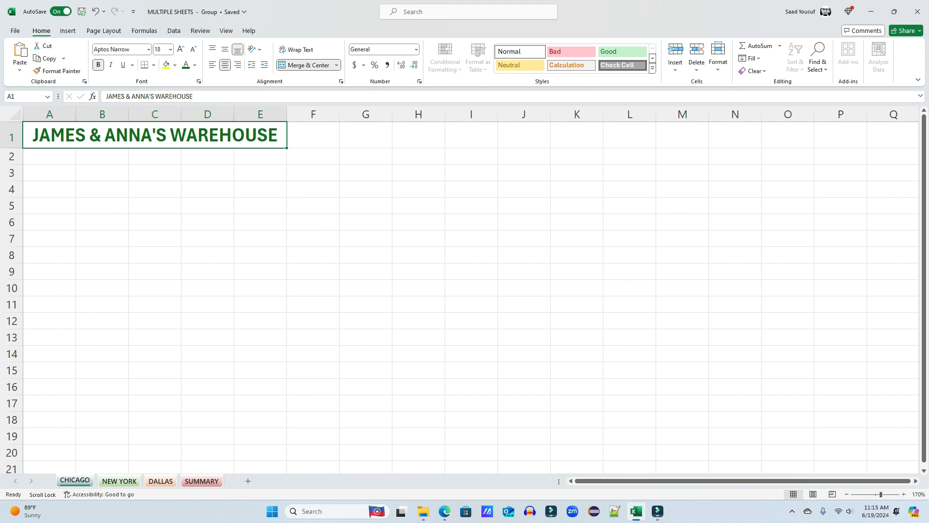
Enter the headers LOCATIONS in A3 and QT1 in B3, and widen column A to fit LOCATIONS.
{"action": "left_click", "coordinate": [49, 173]}
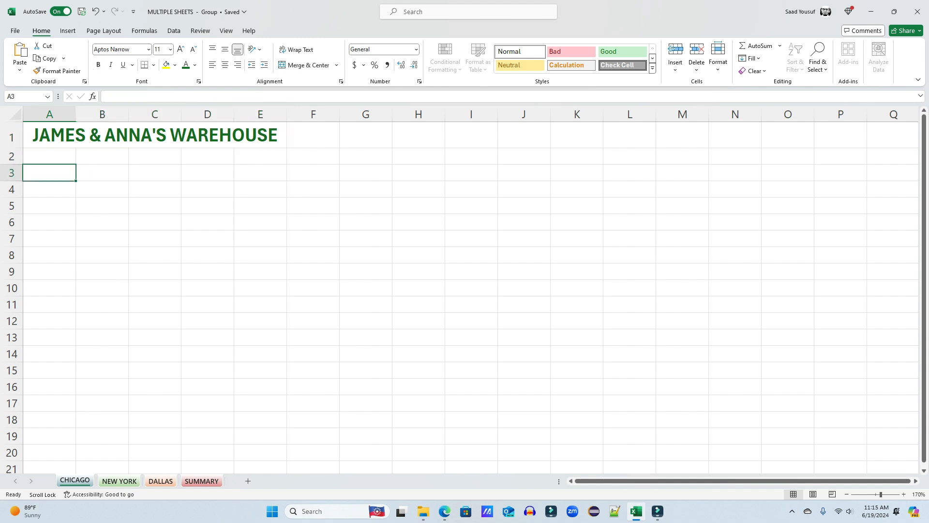
{"action": "type", "text": "LOCATIONS"}
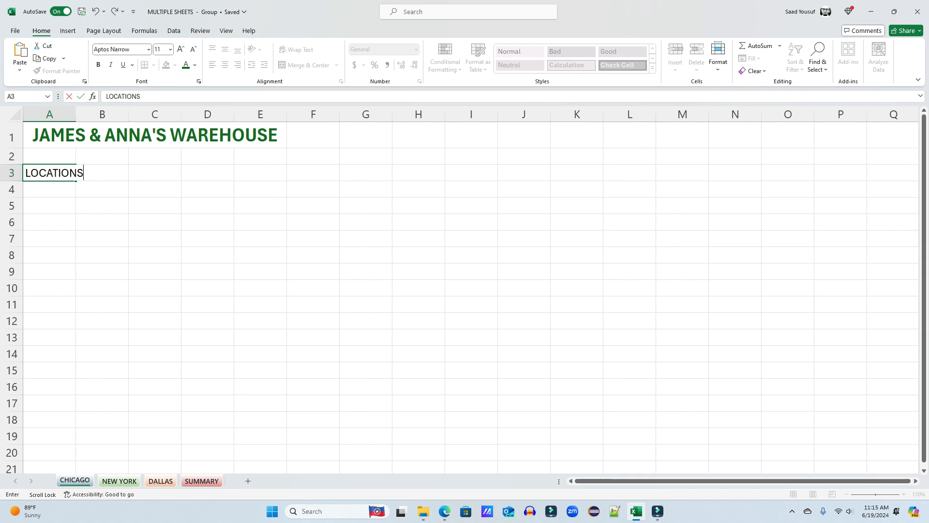
{"action": "key", "text": "Tab"}
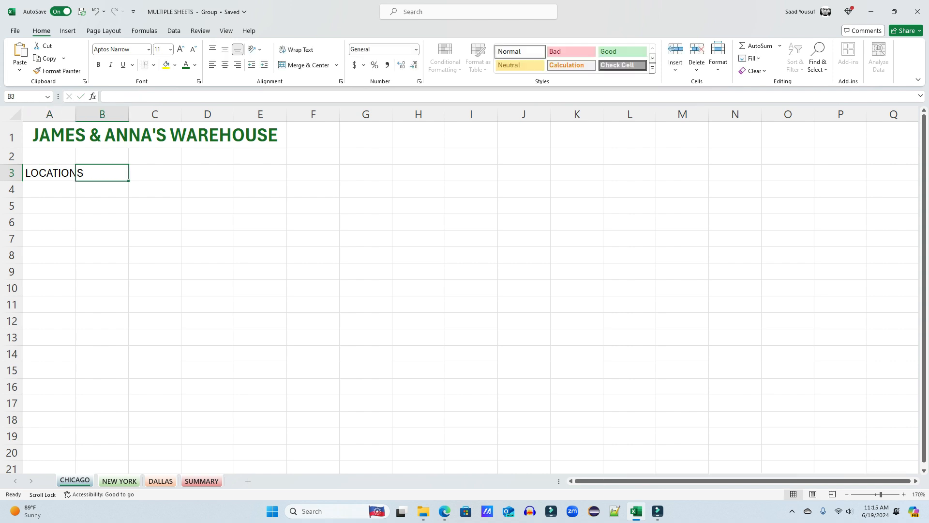
{"action": "type", "text": "QT1"}
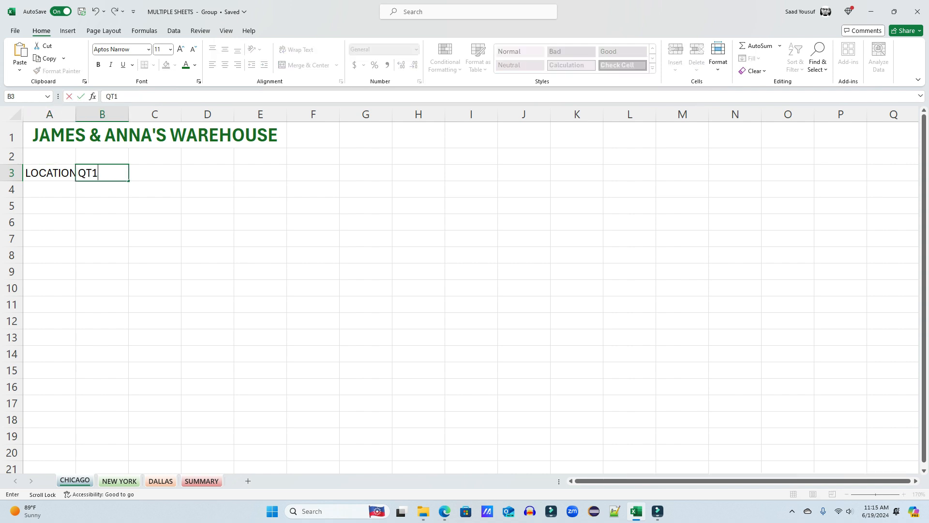
{"action": "key", "text": "Tab"}
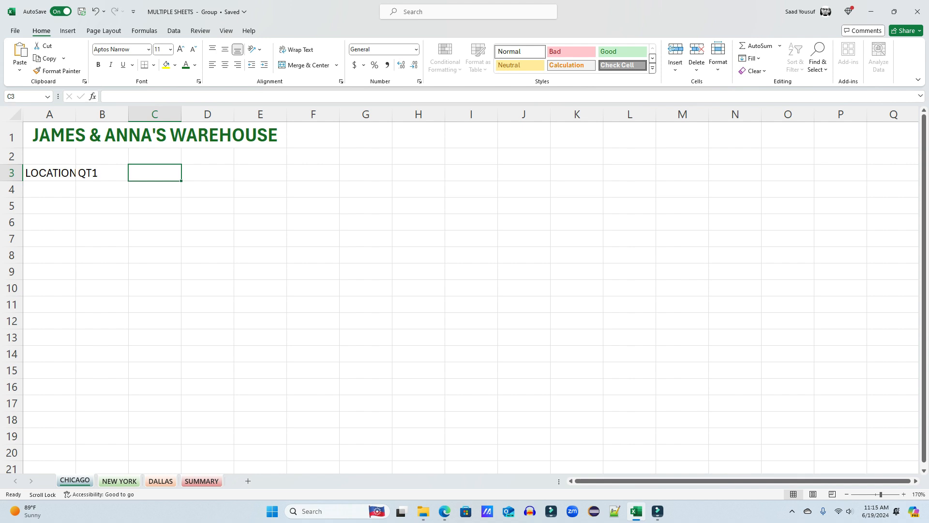
{"action": "left_click_drag", "start_coordinate": [75, 115], "coordinate": [86, 114]}
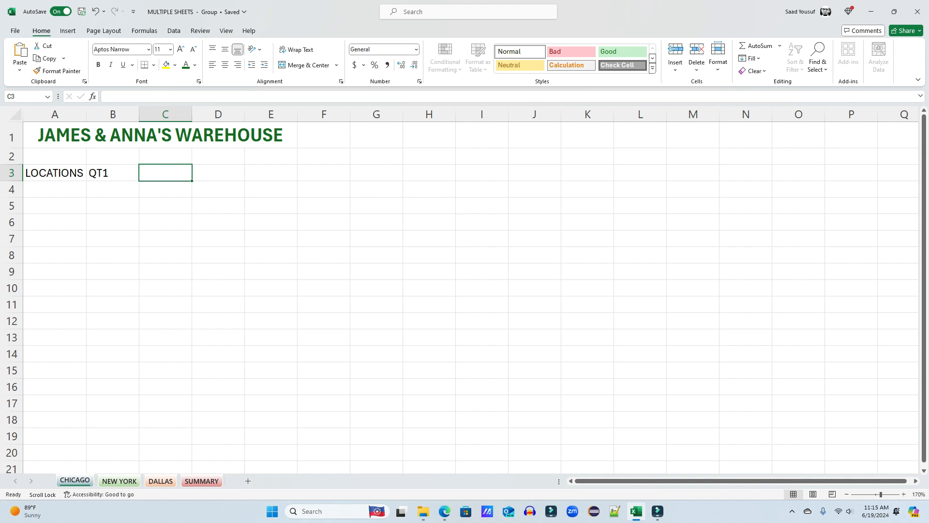
Enter LOCATION 1, LOCATION 2 and LOCATION 3 in cells A4 to A6.
{"action": "key", "text": "Return"}
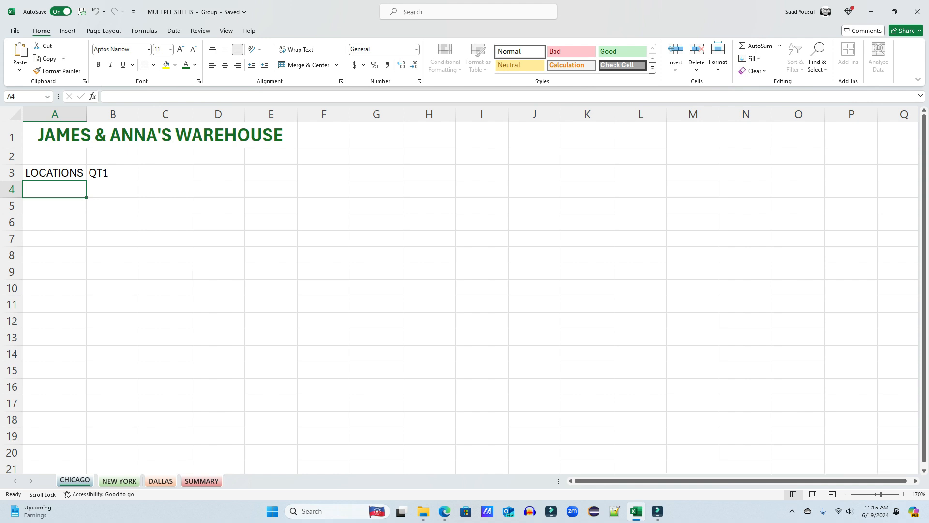
{"action": "type", "text": "LOCATION 1"}
{"action": "key", "text": "Return"}
{"action": "type", "text": "LOCATION 2"}
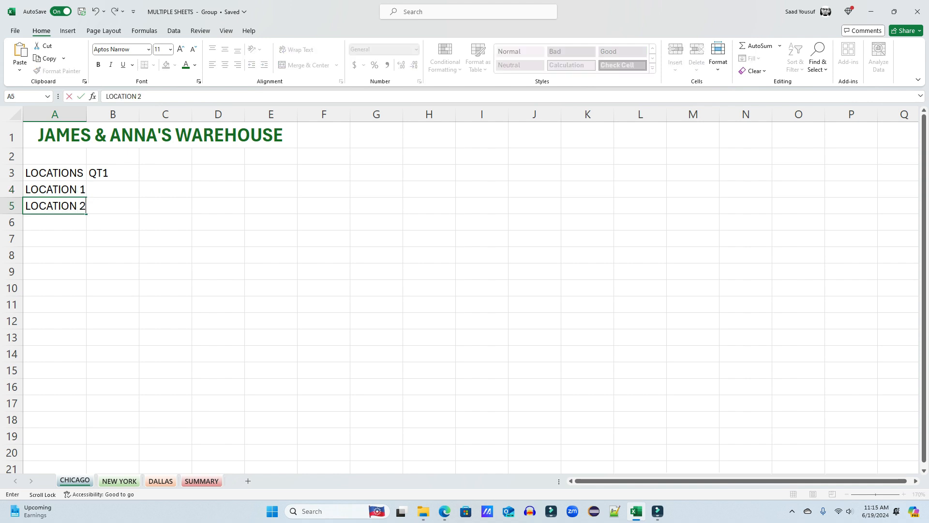
{"action": "key", "text": "Return"}
{"action": "type", "text": "LOCATION 3"}
{"action": "key", "text": "Return"}
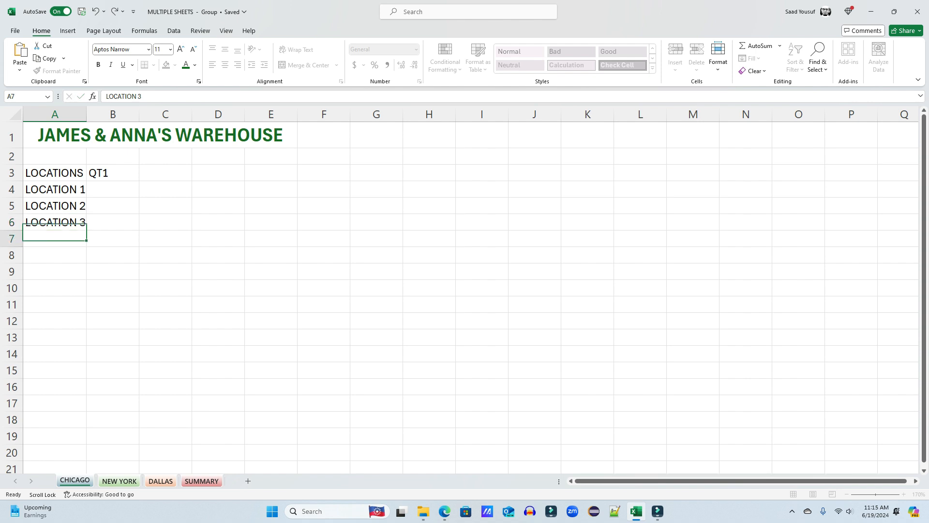
Autofit column A and fill the QT1 header across to E3 so the series runs through QT4.
{"action": "double_click", "coordinate": [87, 114]}
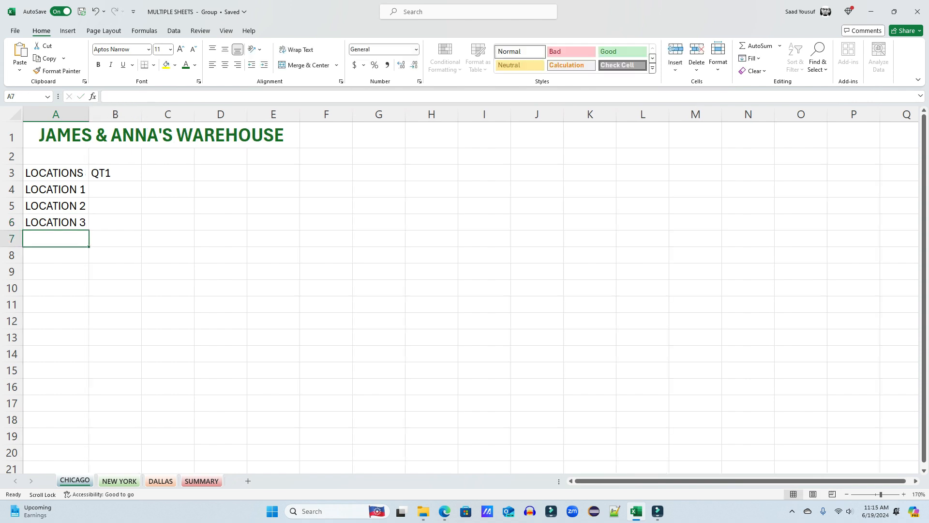
{"action": "left_click", "coordinate": [115, 172]}
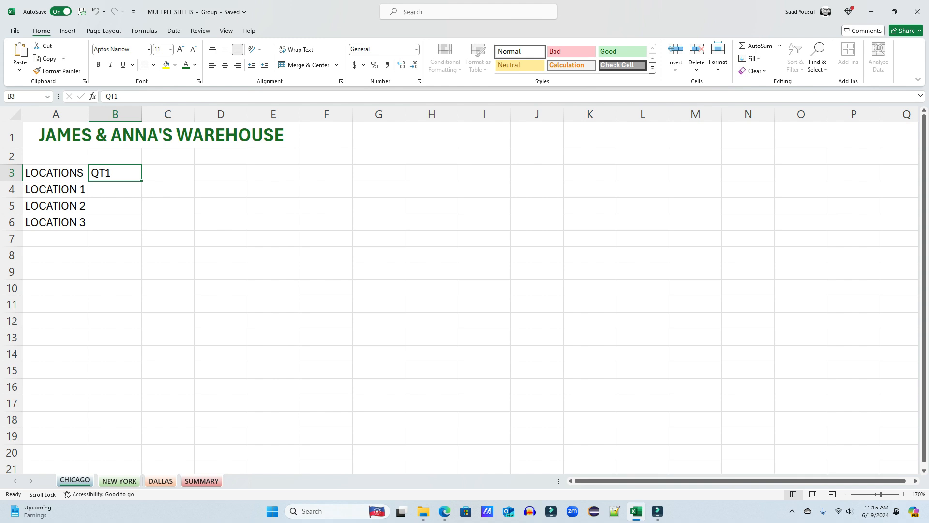
{"action": "left_click_drag", "start_coordinate": [141, 180], "coordinate": [249, 179]}
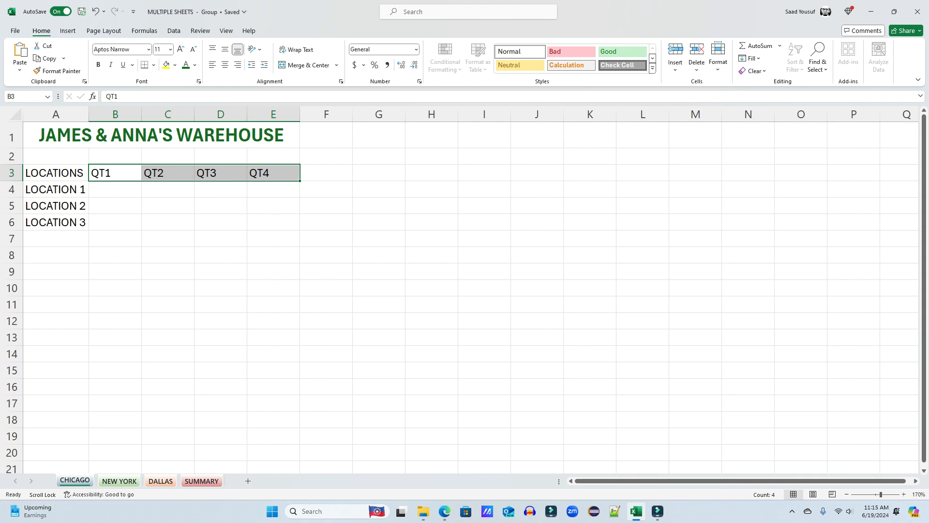
Enter the QT1 figures 450058, 58965 and 69555 in cells B4 to B6.
{"action": "left_click", "coordinate": [115, 189]}
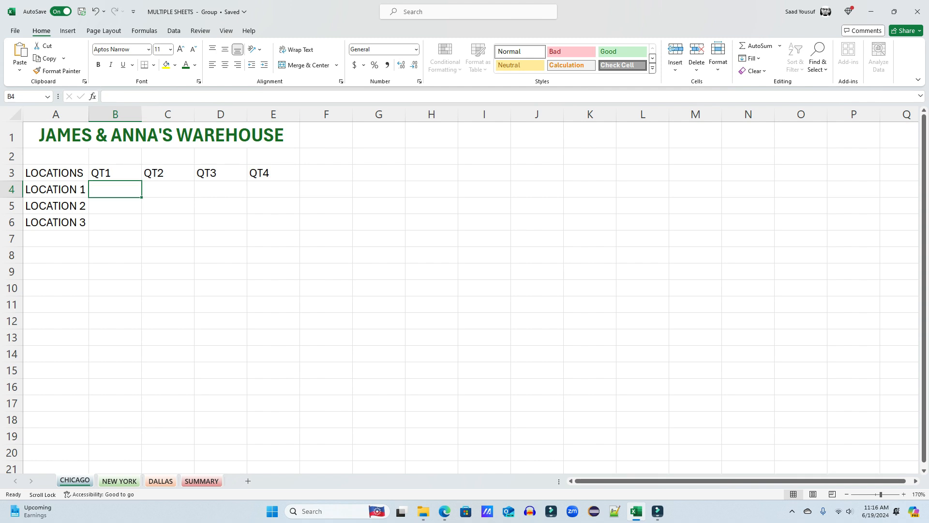
{"action": "type", "text": "4500"}
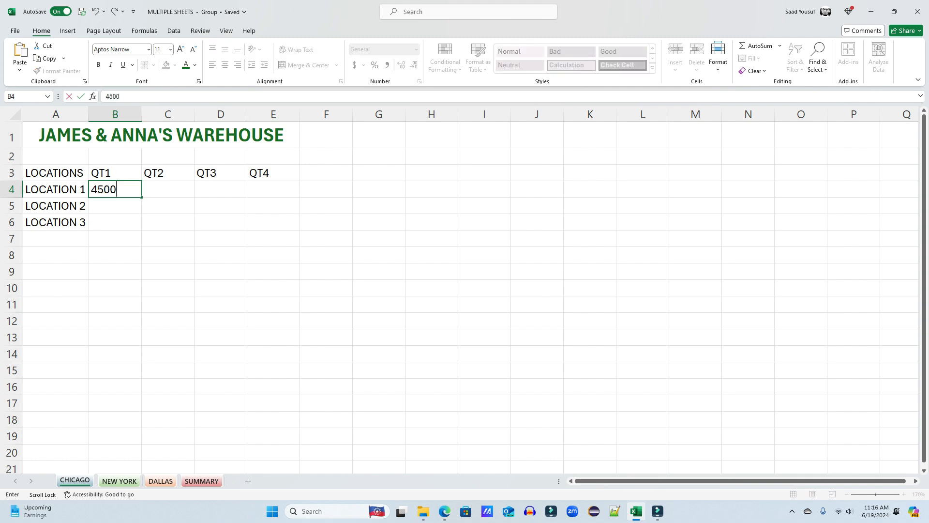
{"action": "scroll", "coordinate": [465, 290], "scroll_direction": "down", "scroll_amount": 1}
{"action": "type", "text": "5899"}
{"action": "key", "text": "BackSpace"}
{"action": "key", "text": "BackSpace"}
{"action": "key", "text": "Return"}
{"action": "type", "text": "5896"}
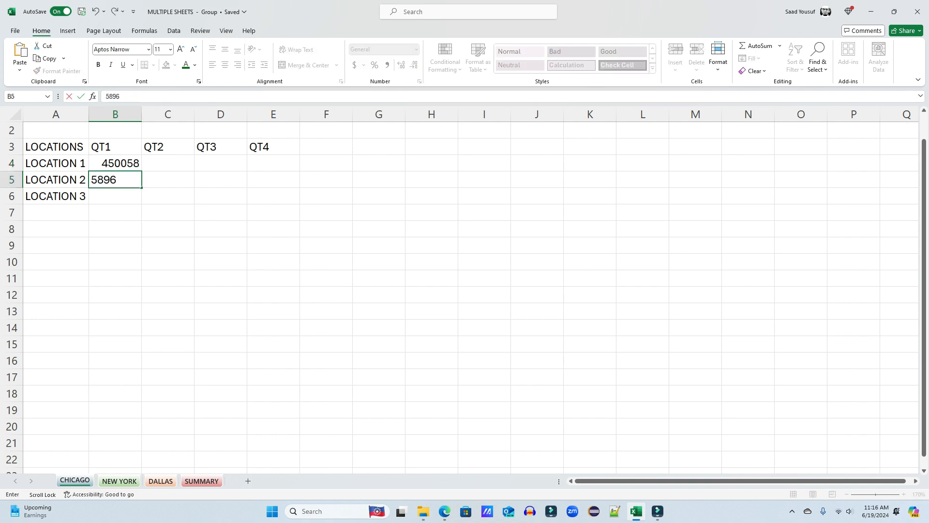
{"action": "type", "text": "5"}
{"action": "key", "text": "Return"}
{"action": "type", "text": "69555"}
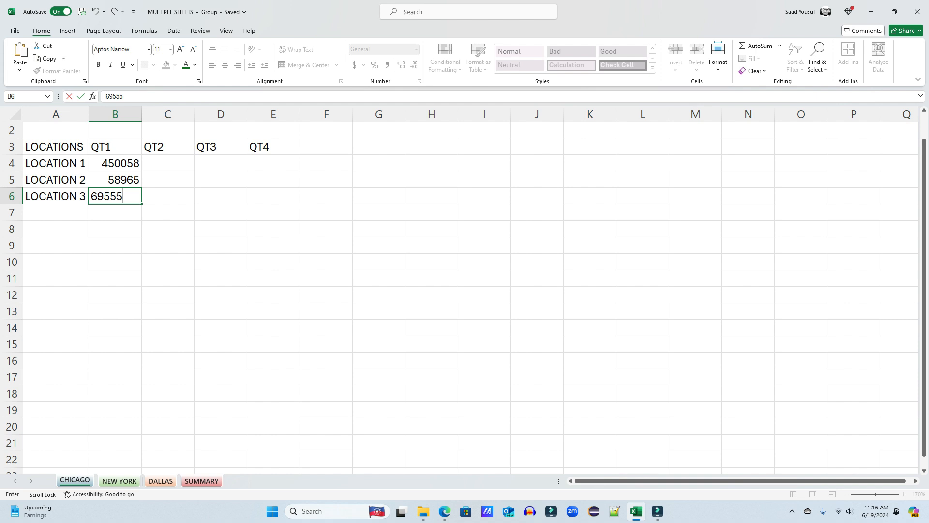
{"action": "key", "text": "Return"}
Fill C4:E6 with 45522, 45455, 55885 for QT2; 4342, 42424, 54256 for QT3; and 5353, 5334, 3535 for QT4.
{"action": "scroll", "coordinate": [464, 291], "scroll_direction": "up", "scroll_amount": 1}
{"action": "left_click", "coordinate": [167, 189]}
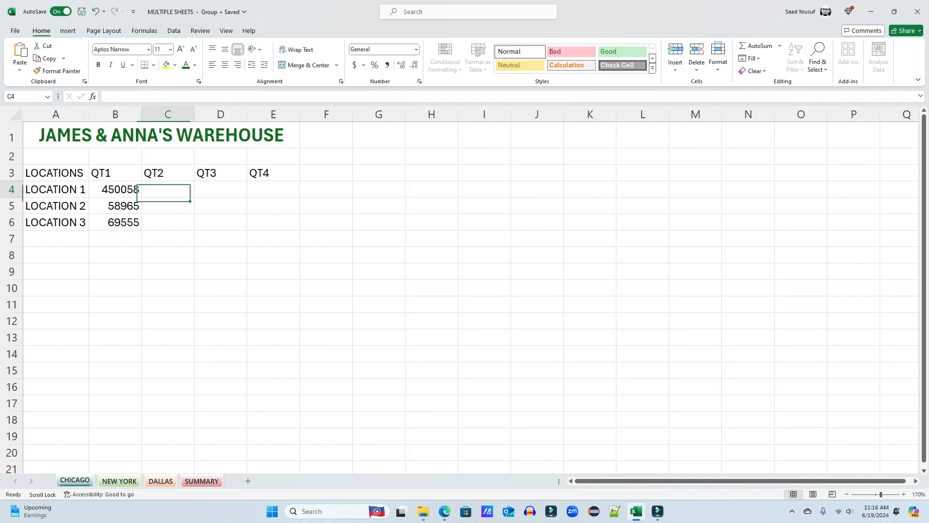
{"action": "type", "text": "45522"}
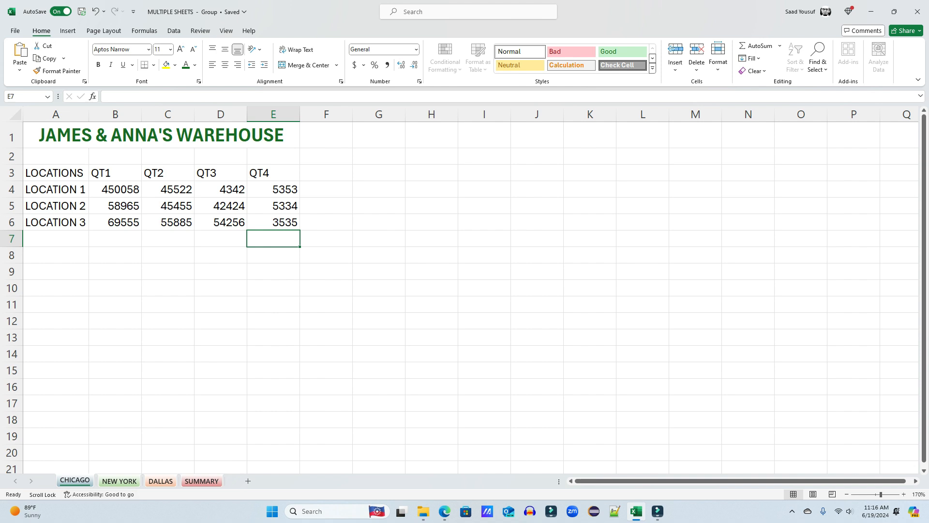
Ungroup the sheets and clear the figures in B4:E6 on the SUMMARY sheet only.
{"action": "right_click", "coordinate": [76, 480]}
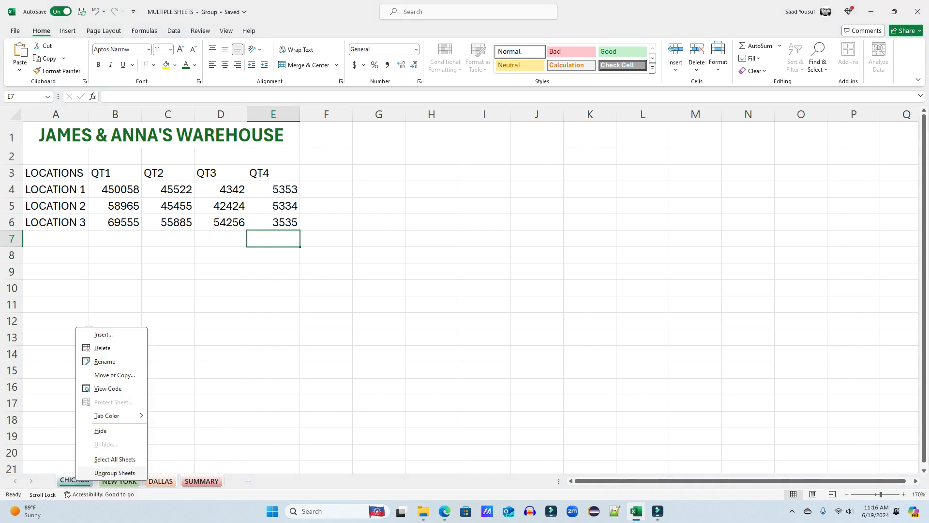
{"action": "left_click", "coordinate": [115, 473]}
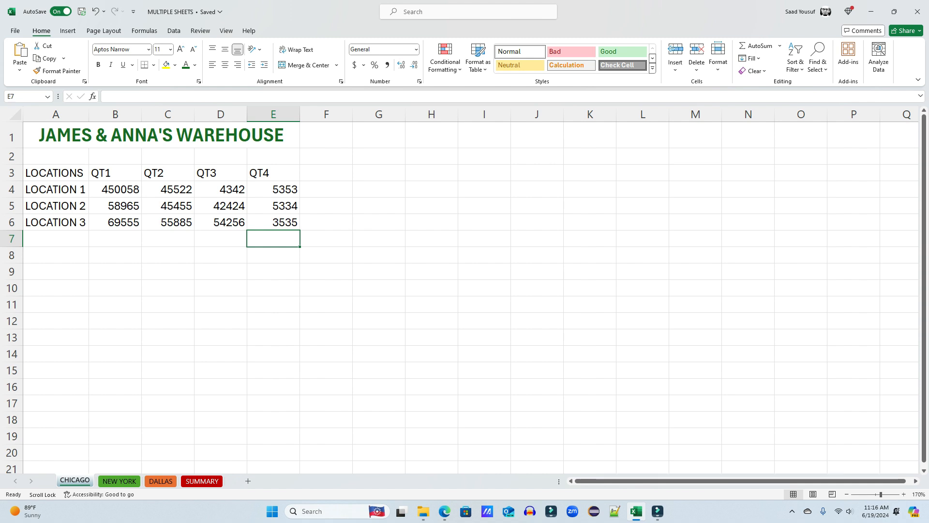
{"action": "key", "text": "ctrl+Page_Down"}
{"action": "key", "text": "ctrl+Page_Down"}
{"action": "key", "text": "ctrl+Page_Down"}
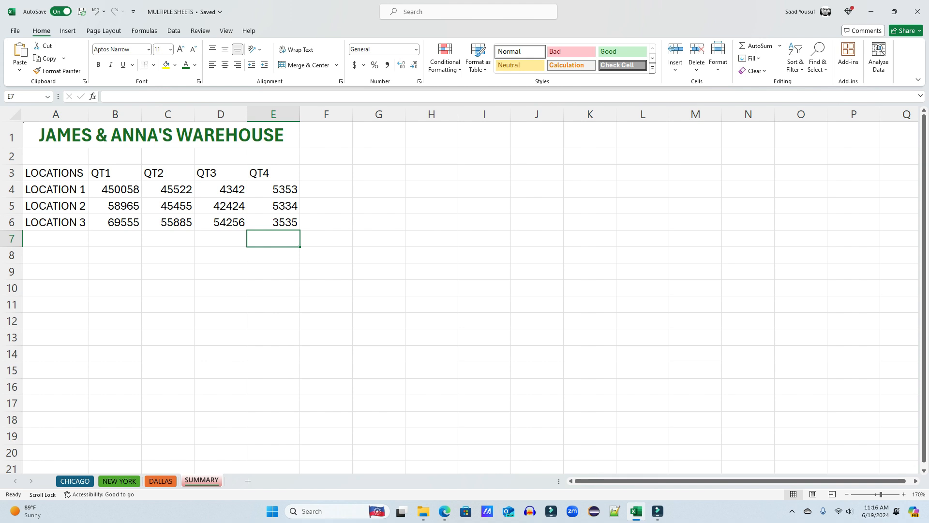
{"action": "left_click_drag", "start_coordinate": [115, 190], "coordinate": [274, 222]}
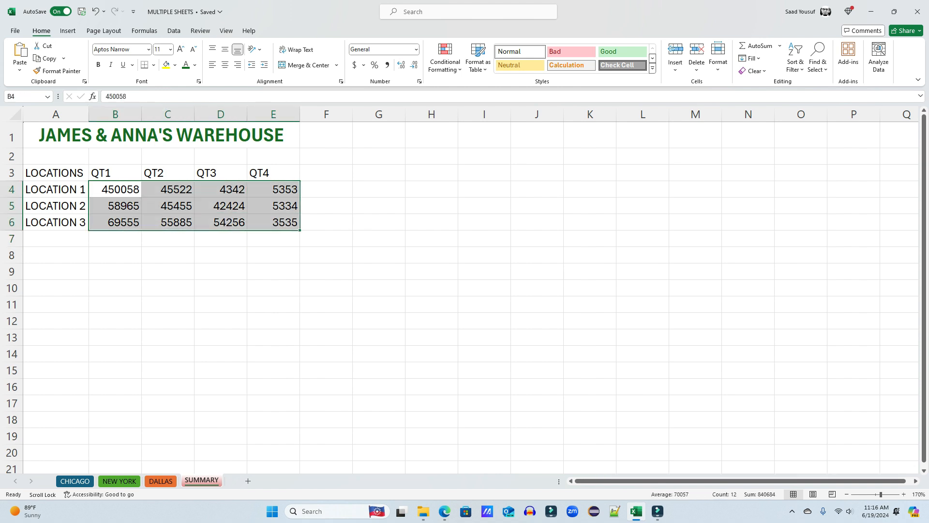
{"action": "key", "text": "Delete"}
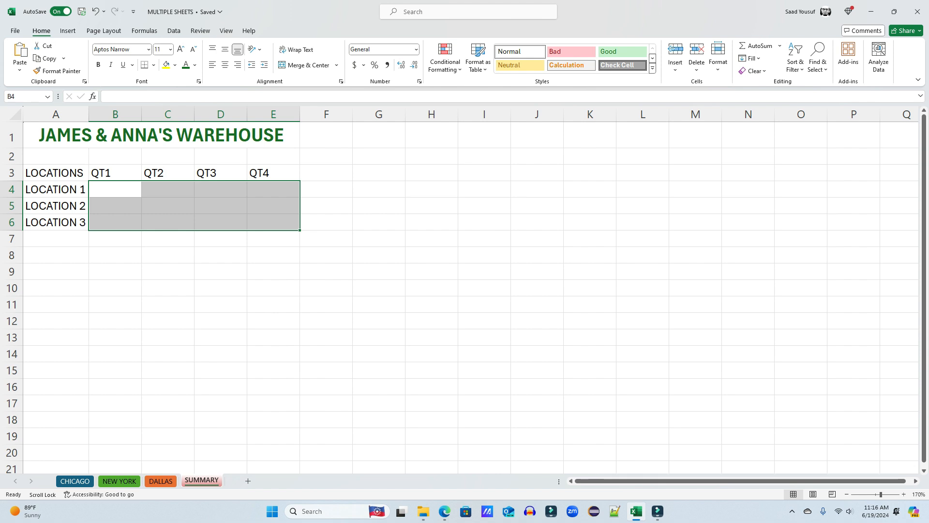
Check the figures on the DALLAS, NEW YORK and CHICAGO sheets and return to an empty cell on SUMMARY.
{"action": "key", "text": "ctrl+Page_Up"}
{"action": "key", "text": "ctrl+Page_Up"}
{"action": "key", "text": "ctrl+Page_Up"}
{"action": "key", "text": "ctrl+Page_Down"}
{"action": "key", "text": "ctrl+Page_Down"}
{"action": "key", "text": "ctrl+Page_Down"}
{"action": "left_click", "coordinate": [221, 304]}
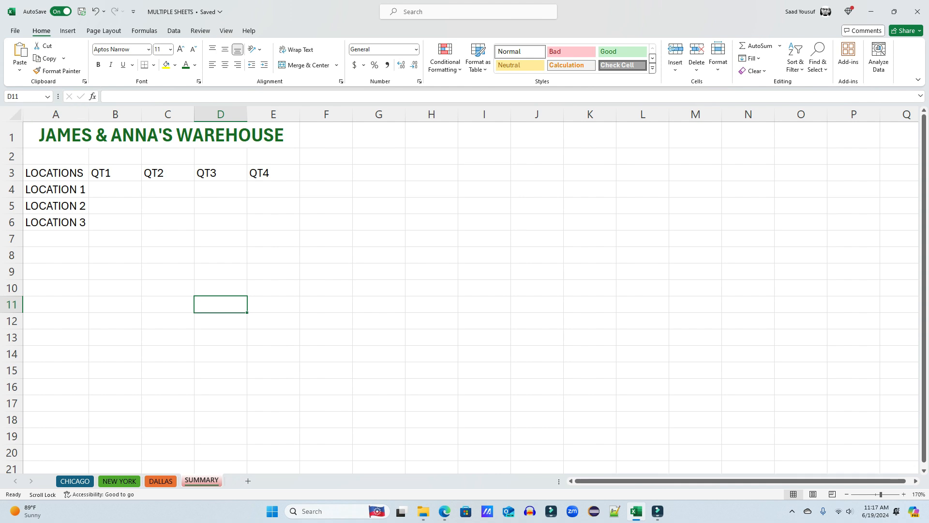
Group all four sheets again from SUMMARY and apply the 40% - Accent3 cell style to the headers in A3:E3.
{"action": "right_click", "coordinate": [203, 480]}
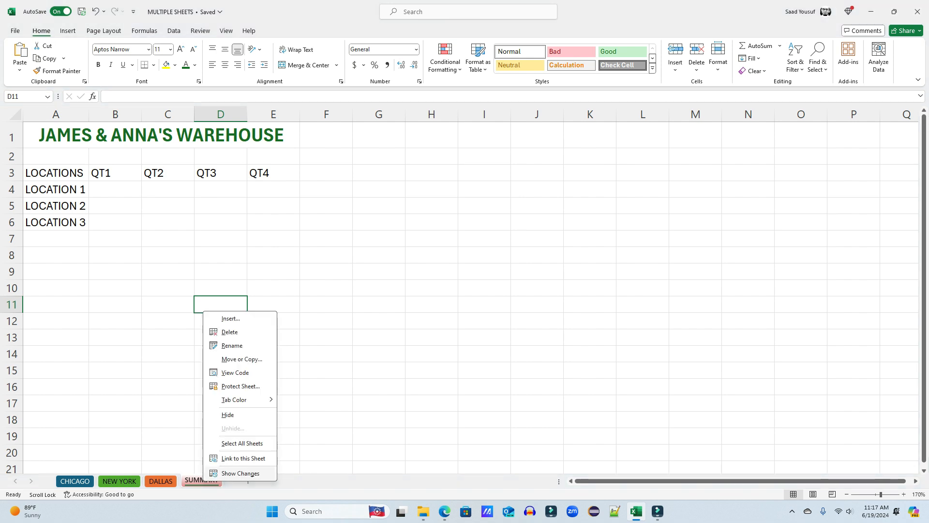
{"action": "left_click", "coordinate": [242, 442]}
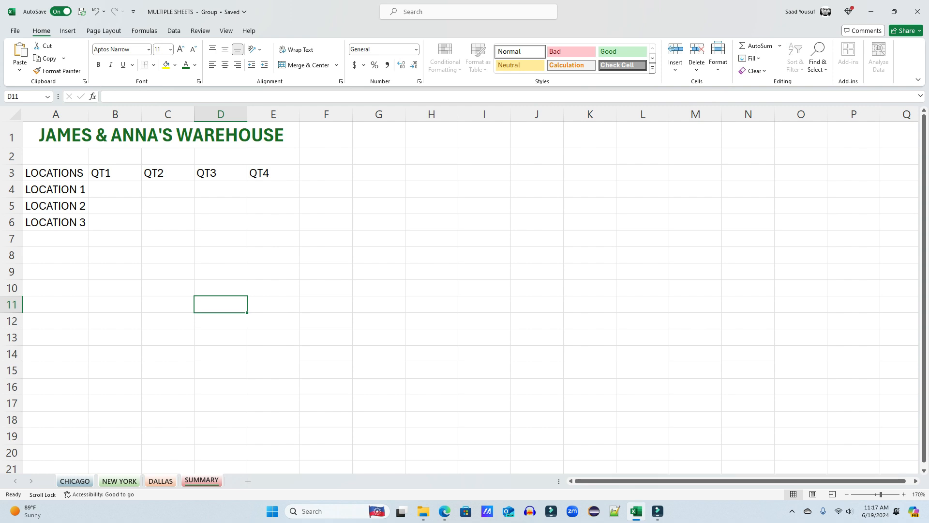
{"action": "double_click", "coordinate": [56, 173]}
{"action": "left_click", "coordinate": [115, 173]}
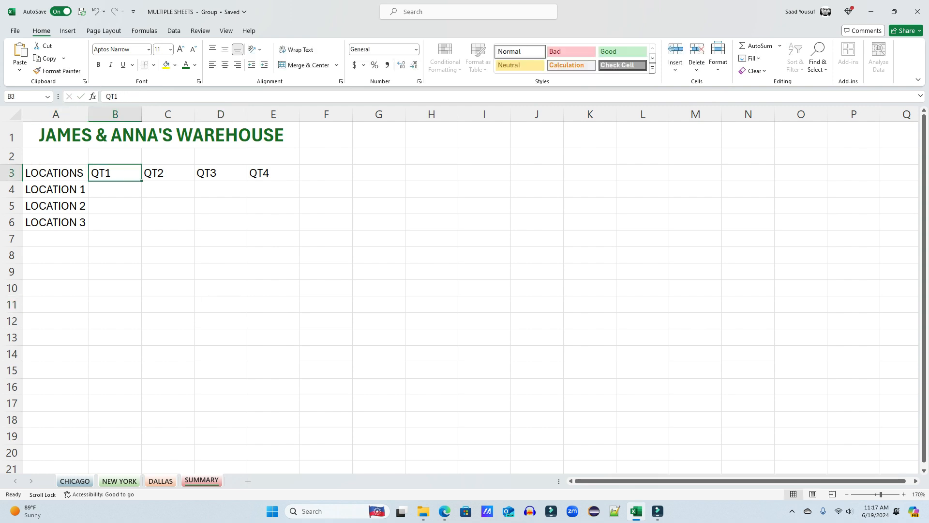
{"action": "left_click_drag", "start_coordinate": [56, 173], "coordinate": [273, 173]}
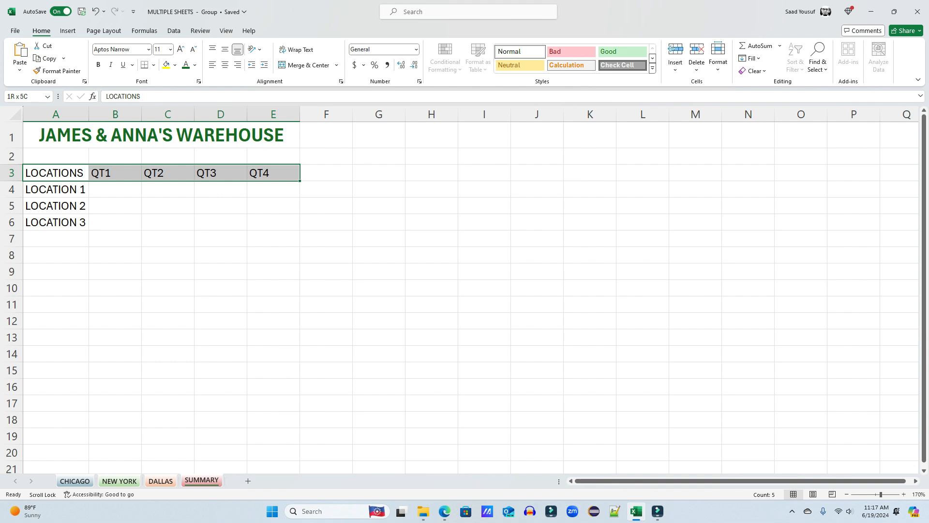
{"action": "left_click", "coordinate": [652, 68]}
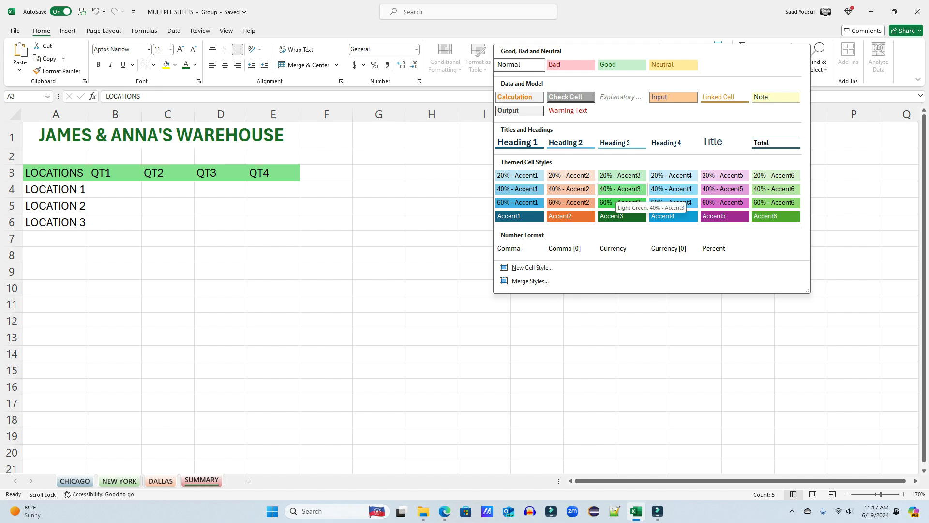
{"action": "left_click", "coordinate": [621, 189]}
Apply the 20% - Accent3 cell style to the location names in A4:A6.
{"action": "left_click_drag", "start_coordinate": [56, 189], "coordinate": [56, 222]}
{"action": "left_click", "coordinate": [652, 68]}
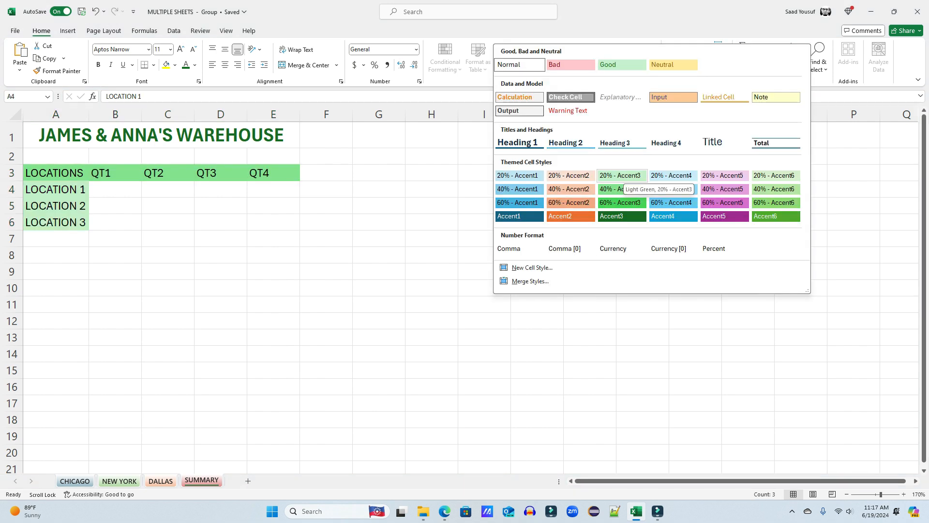
{"action": "left_click", "coordinate": [621, 175]}
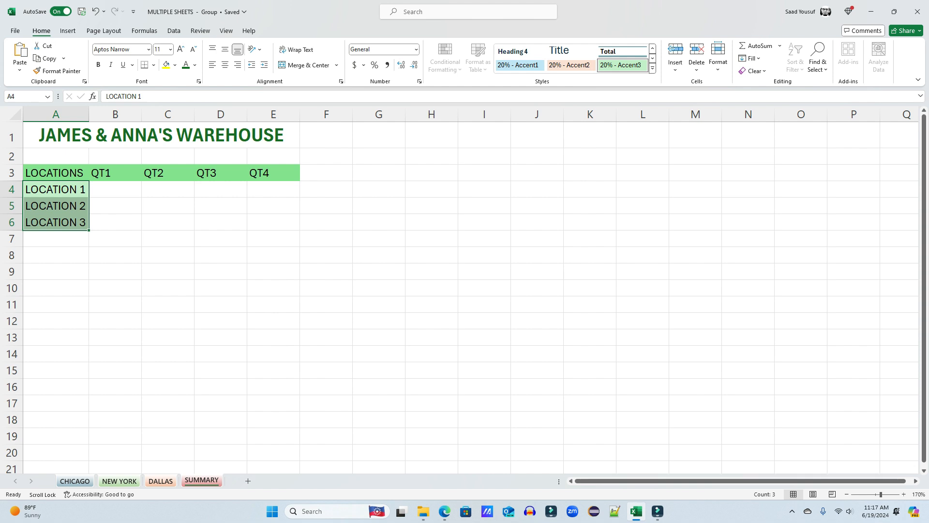
Add all borders to the empty data range B4:E6 on the grouped sheets.
{"action": "left_click_drag", "start_coordinate": [115, 190], "coordinate": [274, 222]}
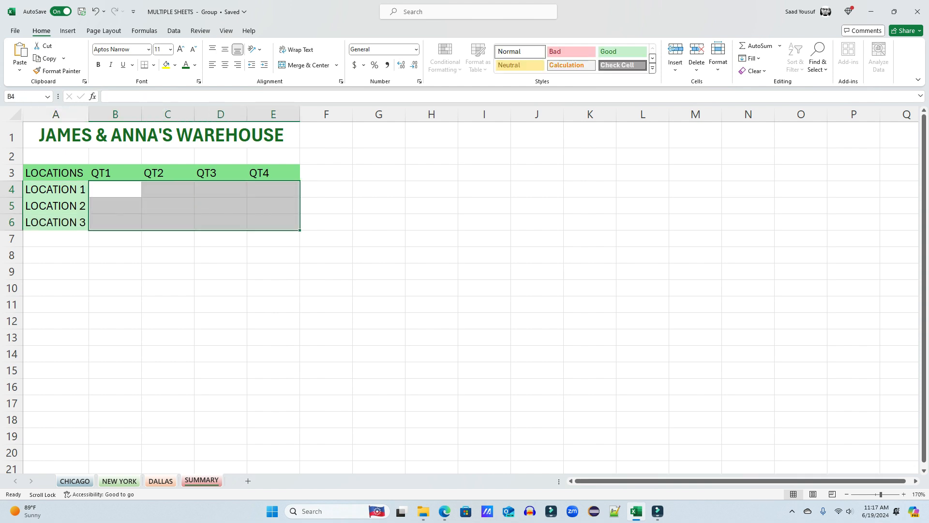
{"action": "left_click", "coordinate": [153, 64]}
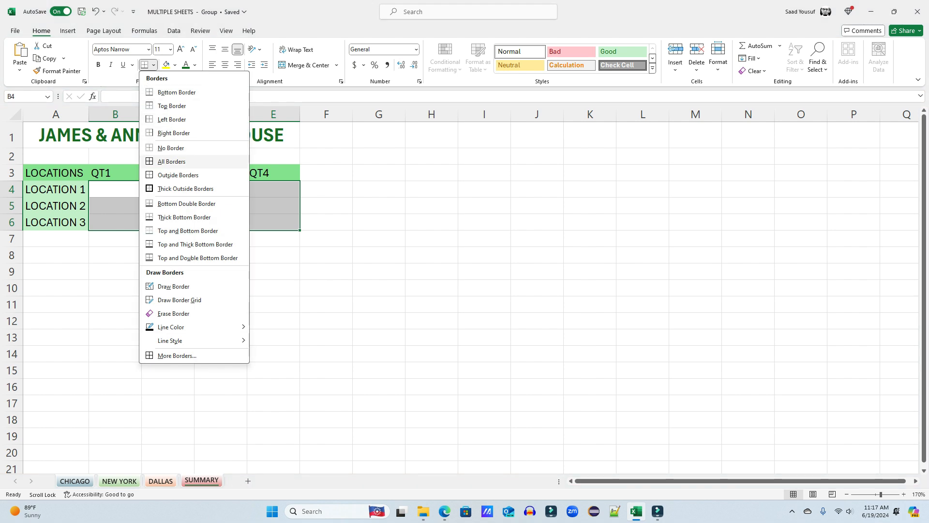
{"action": "left_click", "coordinate": [172, 161]}
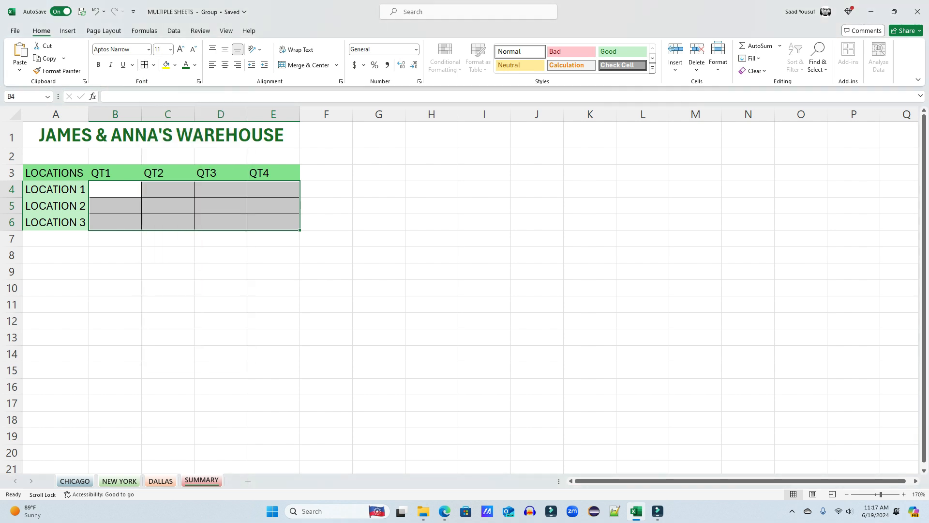
{"action": "left_click", "coordinate": [220, 238]}
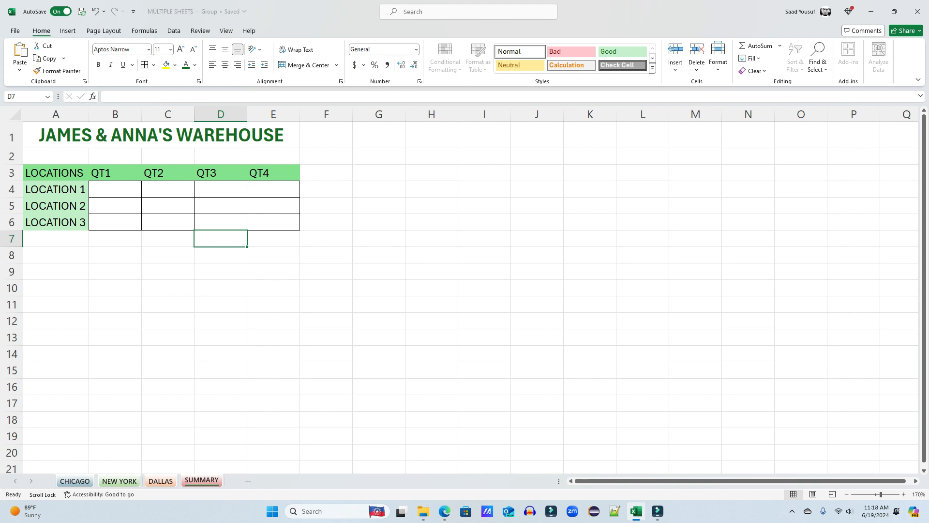
Apply the Total cell style to B7:E7 below the quarter columns.
{"action": "left_click_drag", "start_coordinate": [115, 239], "coordinate": [273, 239]}
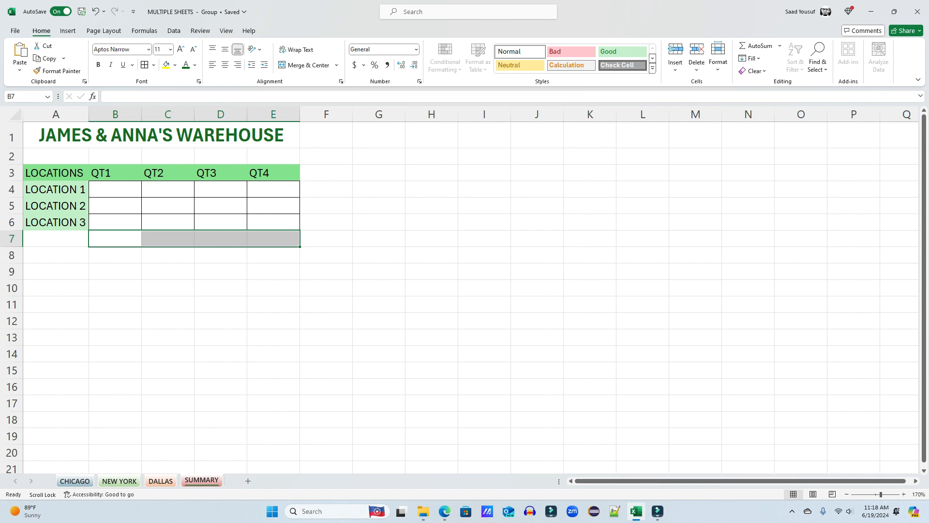
{"action": "left_click", "coordinate": [652, 68]}
{"action": "left_click", "coordinate": [776, 143]}
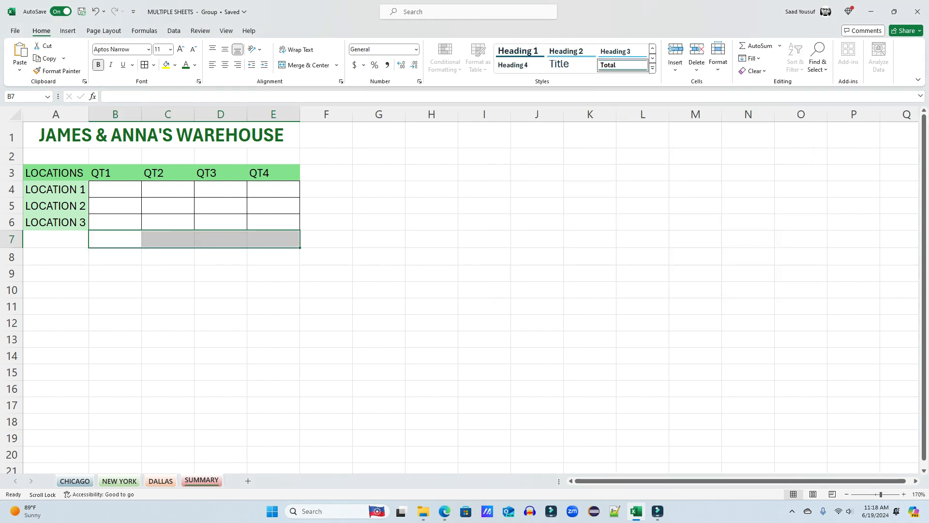
Label the row below LOCATION 3 as TOTAL in uppercase in cell A7.
{"action": "left_click", "coordinate": [56, 239]}
{"action": "type", "text": "total"}
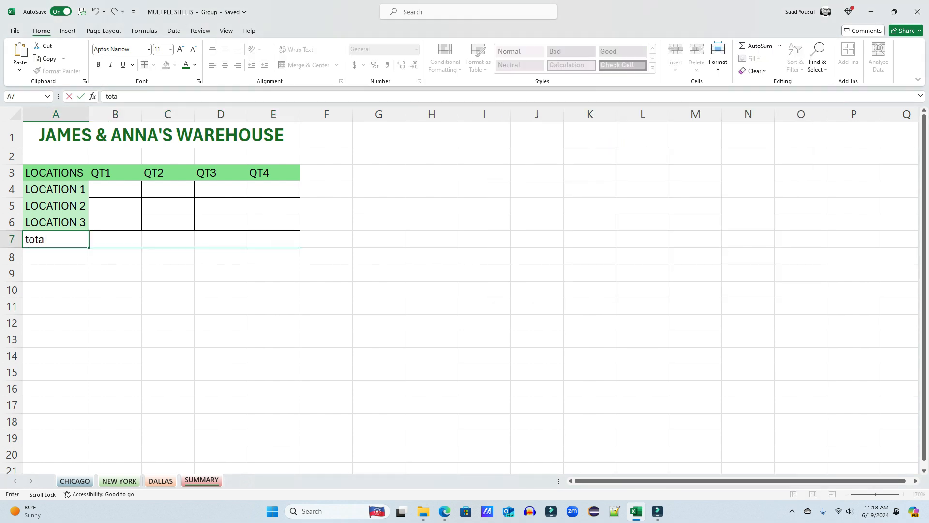
{"action": "key", "text": "Return"}
{"action": "left_click", "coordinate": [56, 239]}
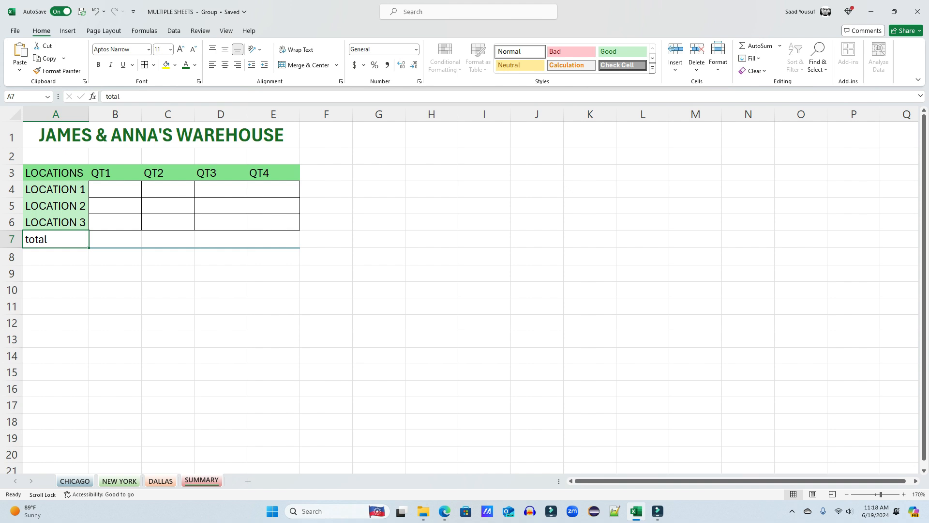
{"action": "key", "text": "F2"}
{"action": "key", "text": "BackSpace"}
{"action": "key", "text": "BackSpace"}
{"action": "key", "text": "BackSpace"}
{"action": "key", "text": "BackSpace"}
{"action": "key", "text": "BackSpace"}
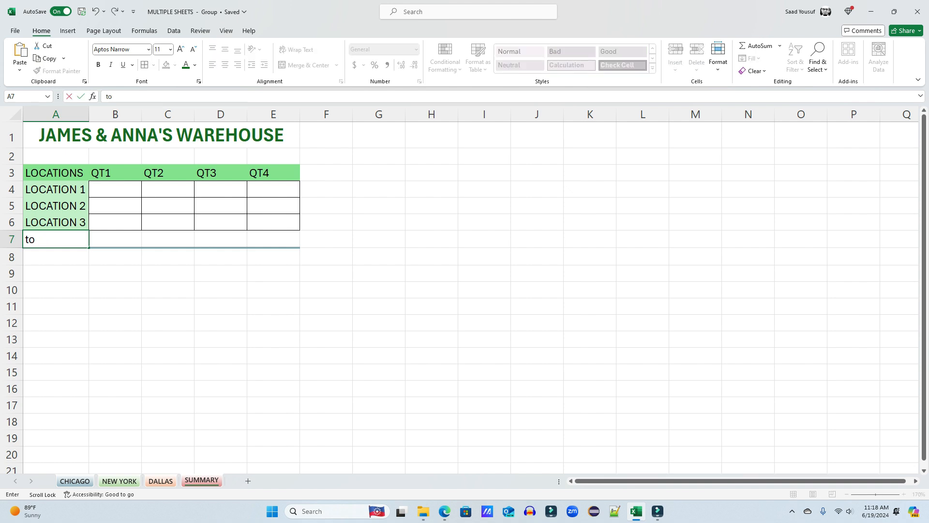
{"action": "type", "text": "TOTAL"}
{"action": "key", "text": "Return"}
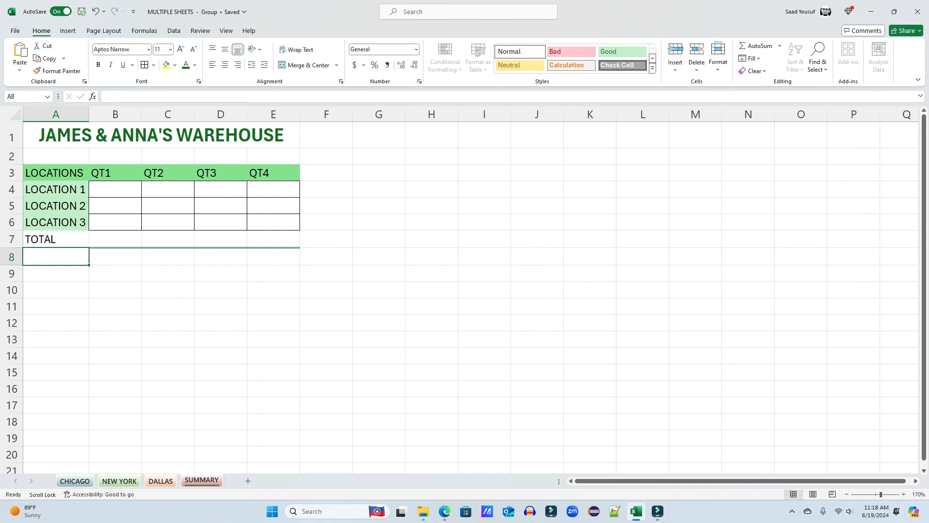
{"action": "left_click", "coordinate": [115, 257]}
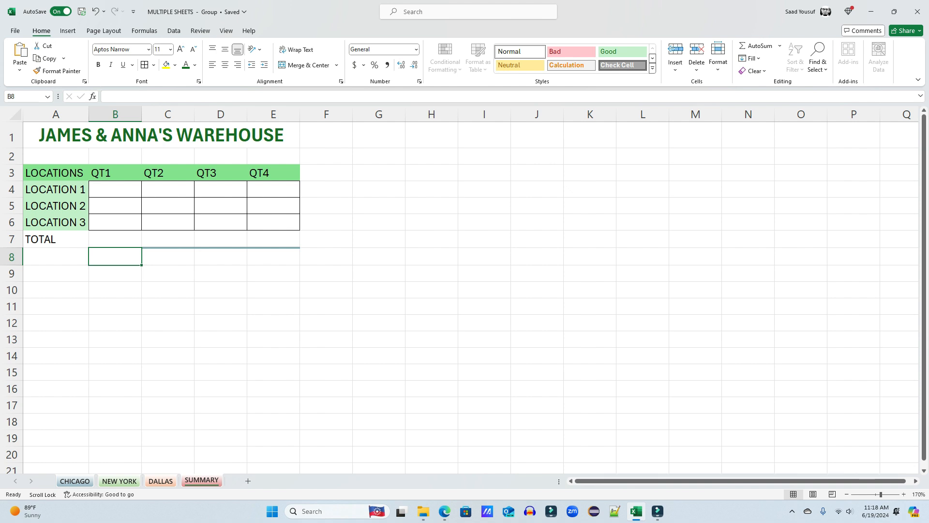
Ungroup the sheets and check the formatting on the CHICAGO, NEW YORK, SUMMARY and DALLAS sheets.
{"action": "right_click", "coordinate": [200, 480]}
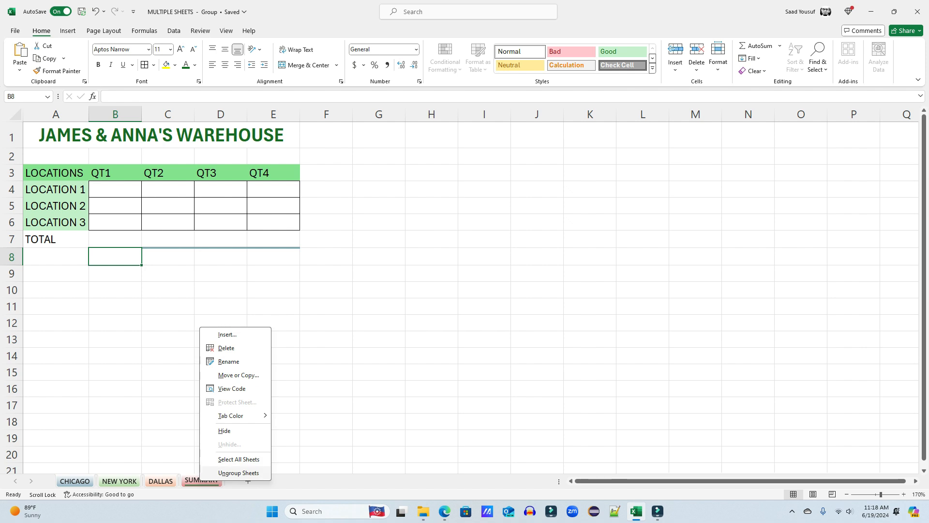
{"action": "left_click", "coordinate": [238, 473]}
{"action": "left_click", "coordinate": [74, 480]}
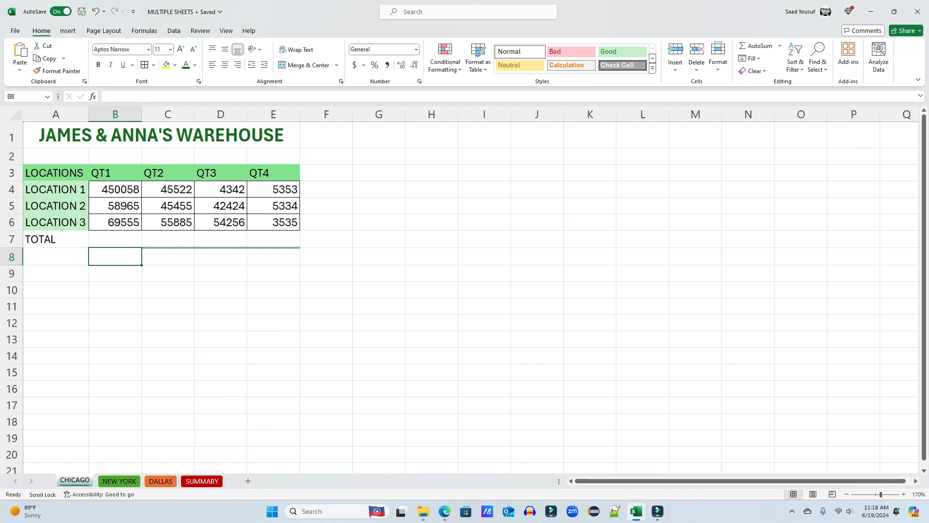
{"action": "left_click", "coordinate": [119, 480]}
{"action": "left_click", "coordinate": [202, 481]}
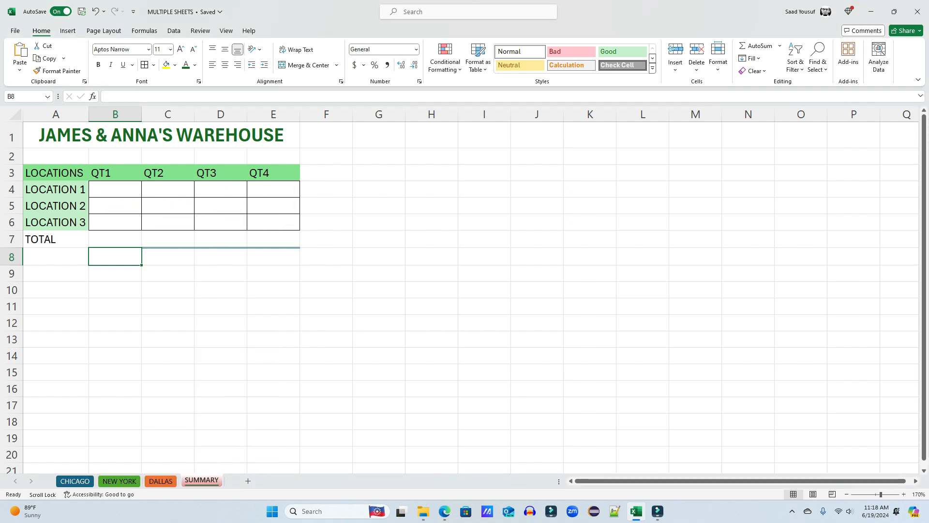
{"action": "left_click", "coordinate": [160, 481]}
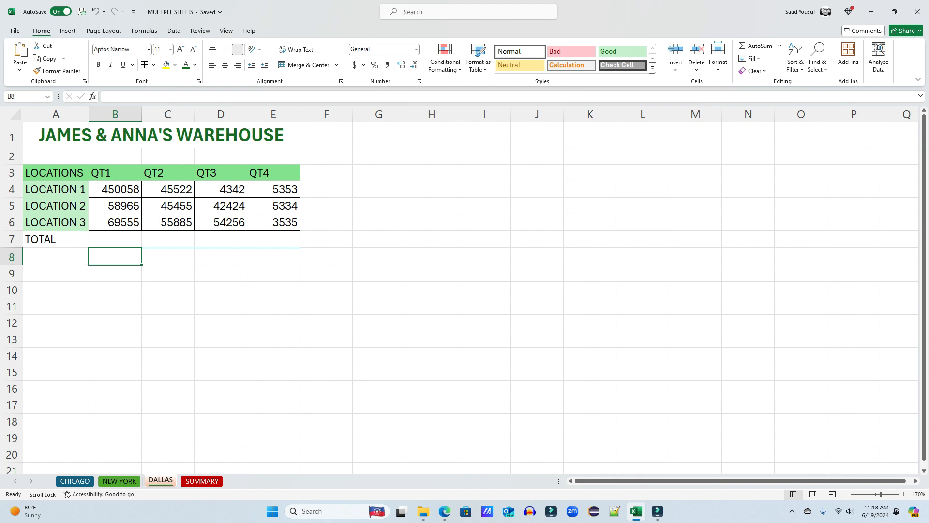
Group the CHICAGO, NEW YORK and DALLAS sheets, leaving SUMMARY out of the group.
{"action": "left_click", "coordinate": [75, 481]}
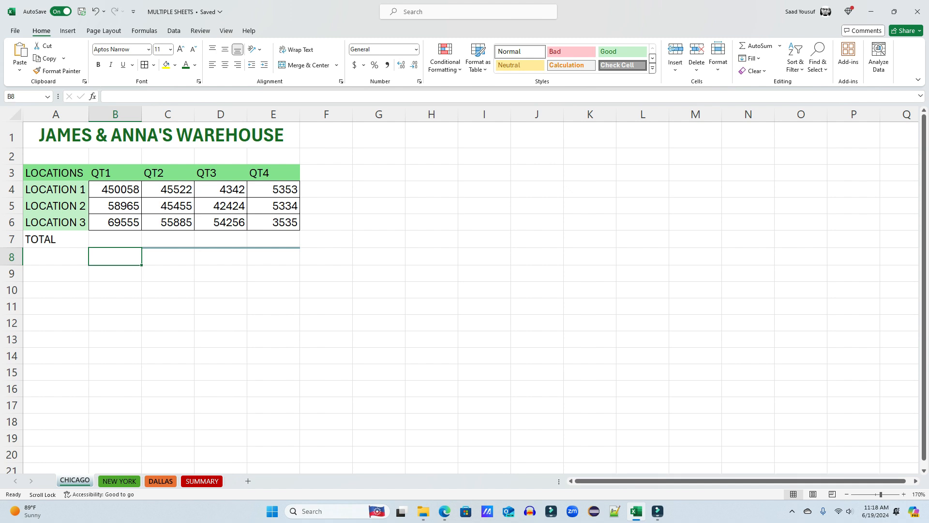
{"action": "left_click", "coordinate": [160, 480], "text": "shift"}
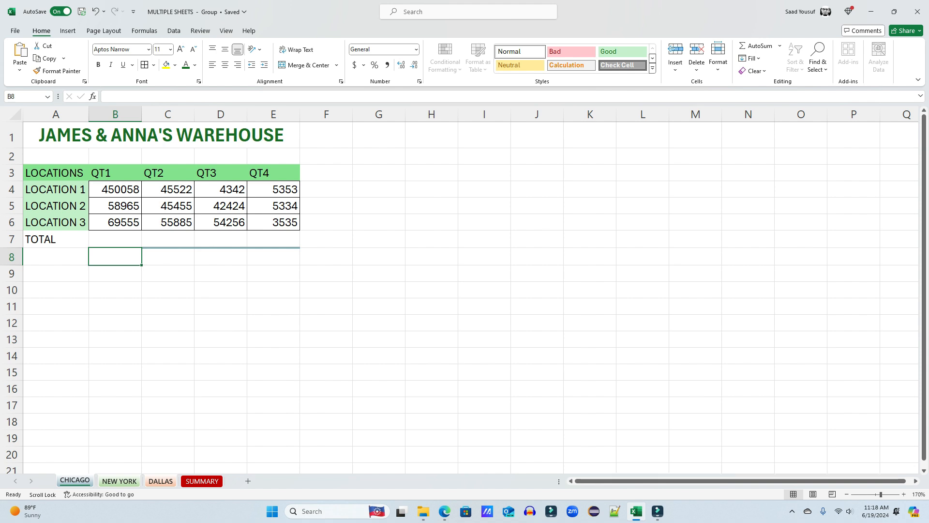
Enter the formula =SUM(B4:B6) in B7 to total the QT1 column, writing out the range.
{"action": "left_click", "coordinate": [115, 239]}
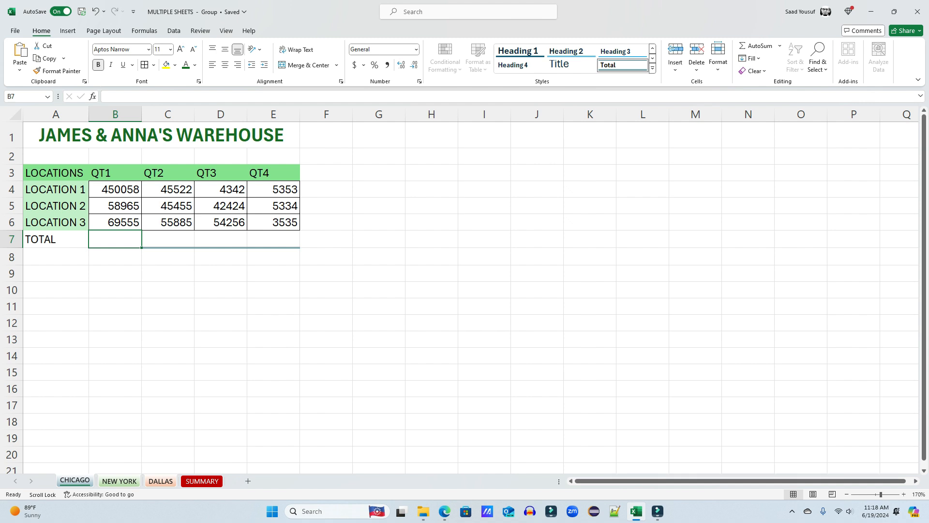
{"action": "type", "text": "=SUM"}
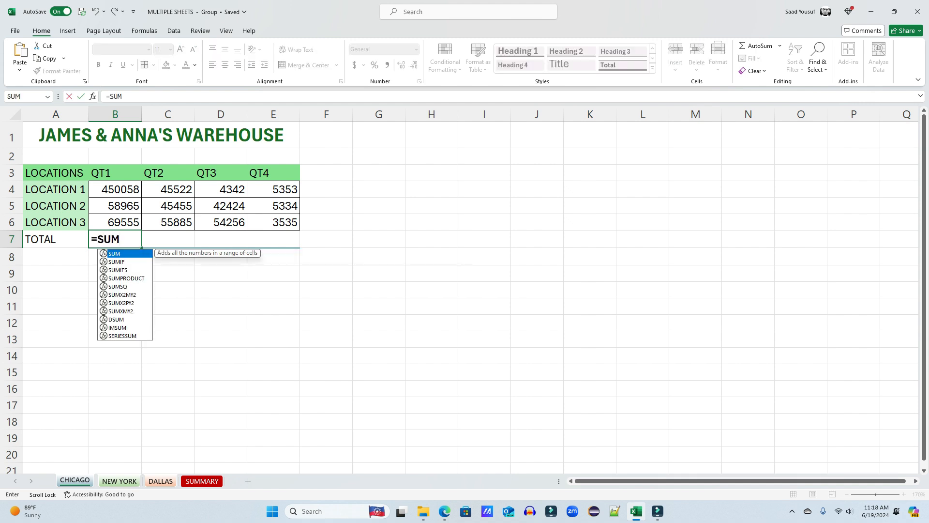
{"action": "type", "text": "("}
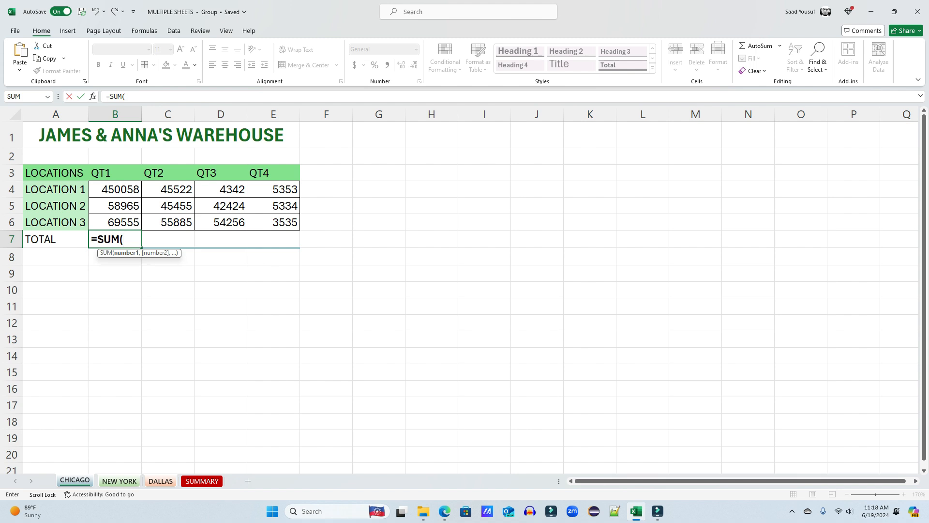
{"action": "type", "text": "B4"}
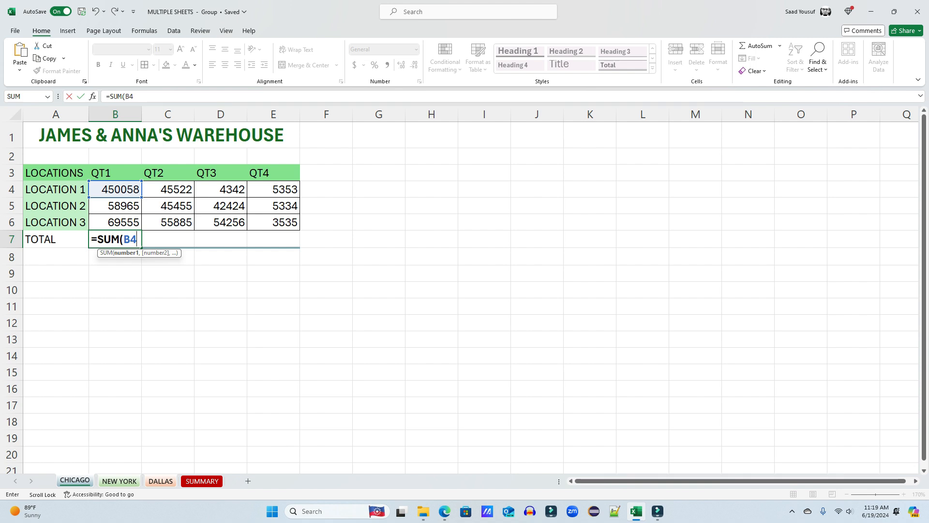
{"action": "type", "text": ":B6"}
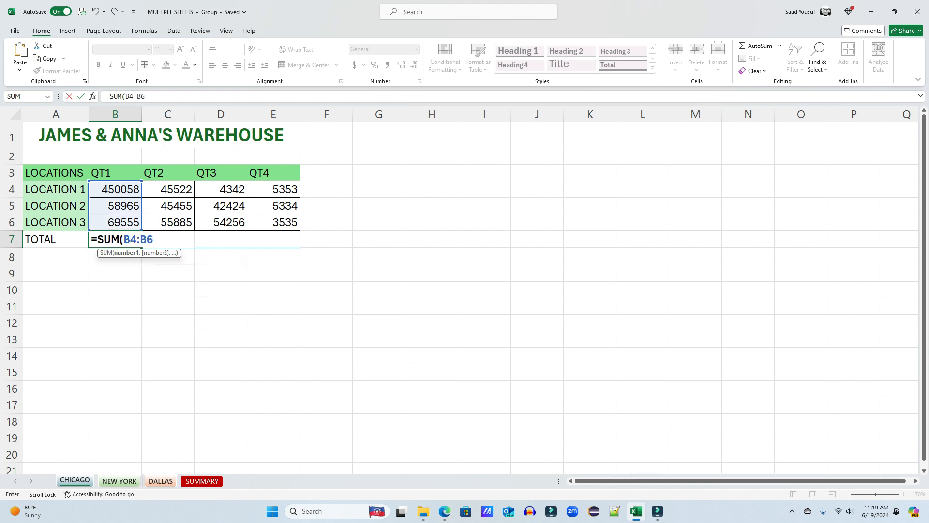
{"action": "type", "text": ")"}
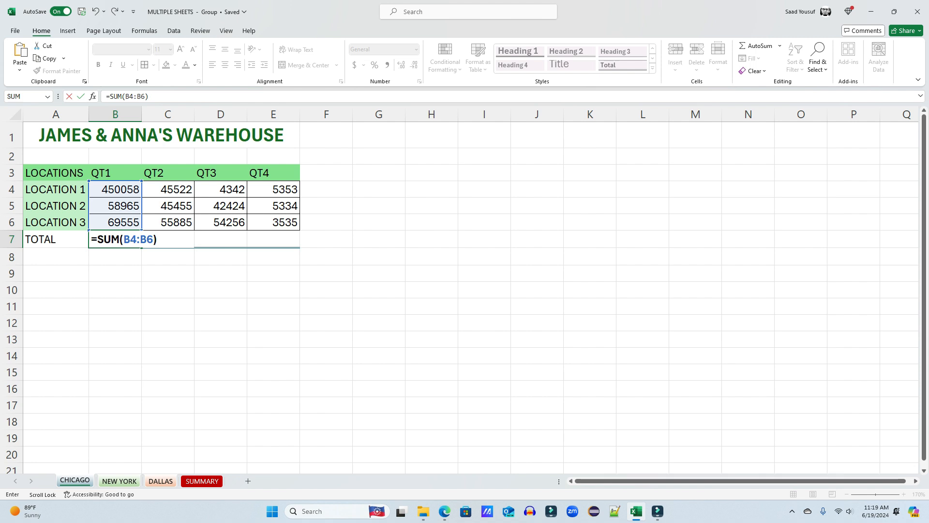
{"action": "key", "text": "Return"}
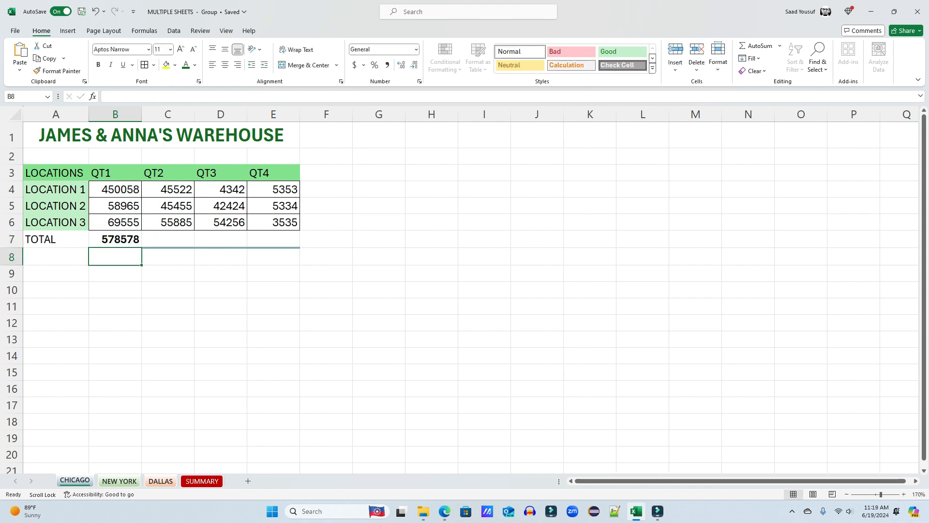
Clear B7 and rebuild its SUM formula by selecting the range B4:B6 on the sheet.
{"action": "left_click", "coordinate": [115, 239]}
{"action": "key", "text": "Delete"}
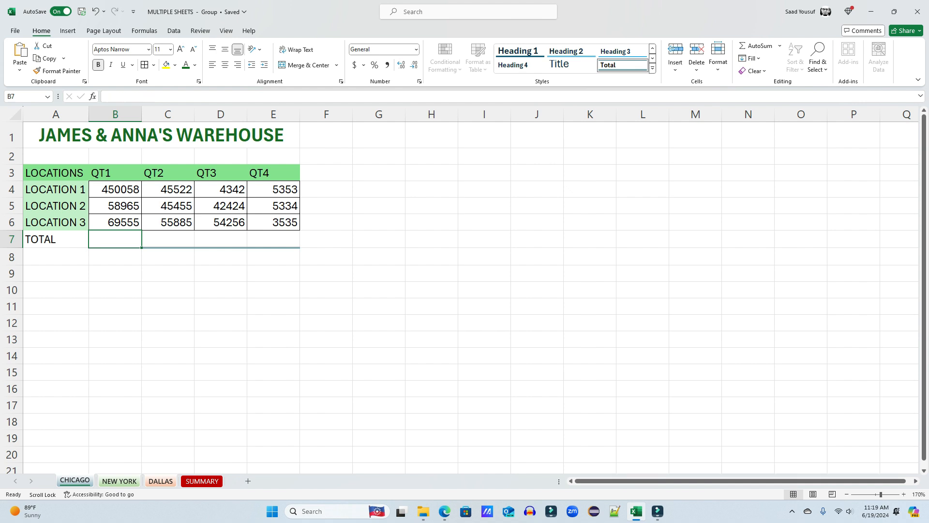
{"action": "type", "text": "=SUM("}
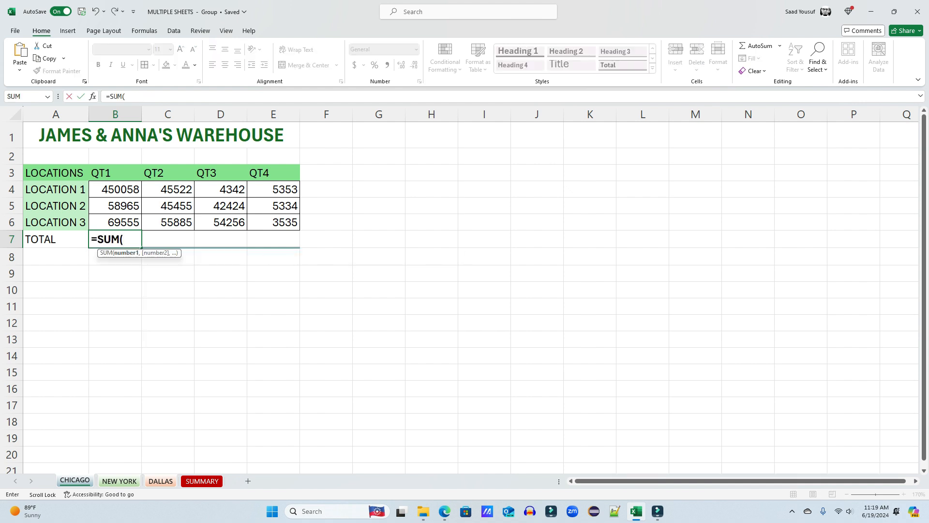
{"action": "left_click", "coordinate": [115, 189]}
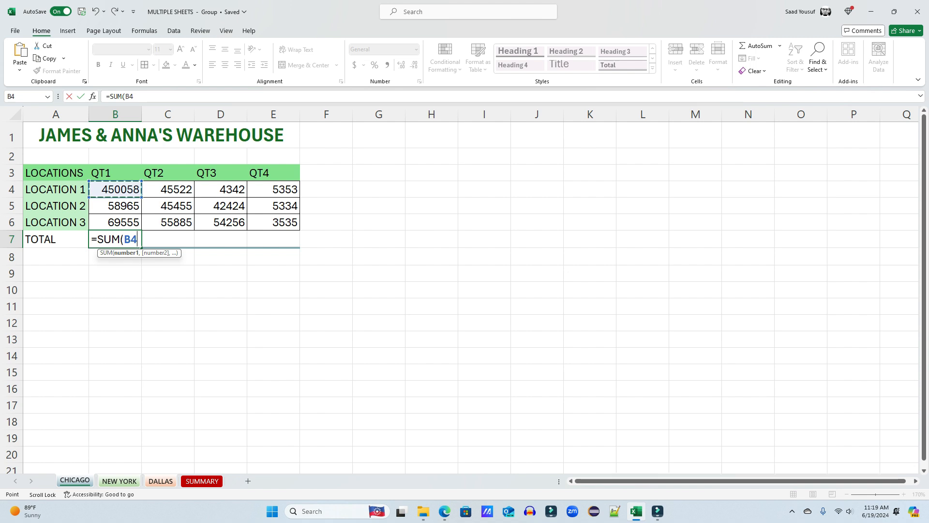
{"action": "left_click_drag", "start_coordinate": [115, 189], "coordinate": [115, 222]}
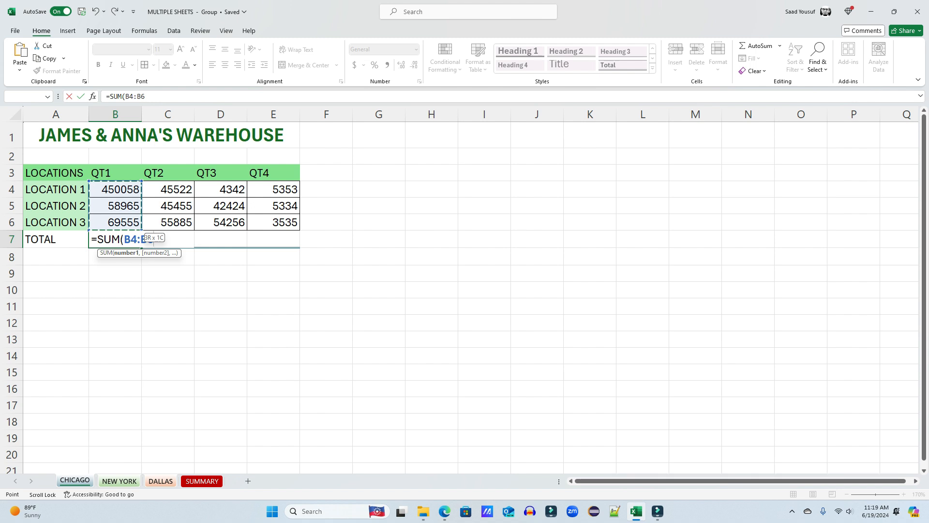
{"action": "key", "text": "Return"}
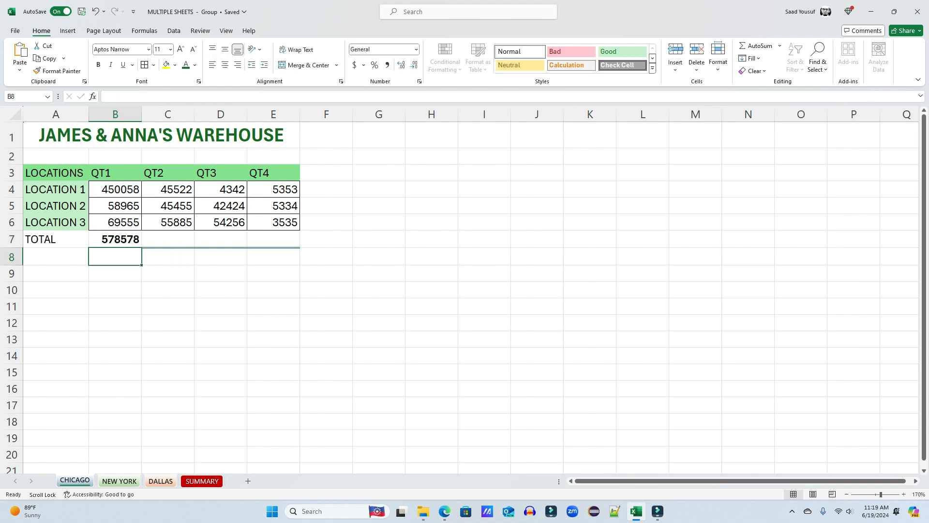
Clear B7 and total the QT1 figures in B4:B6 with AutoSum instead.
{"action": "left_click", "coordinate": [115, 239]}
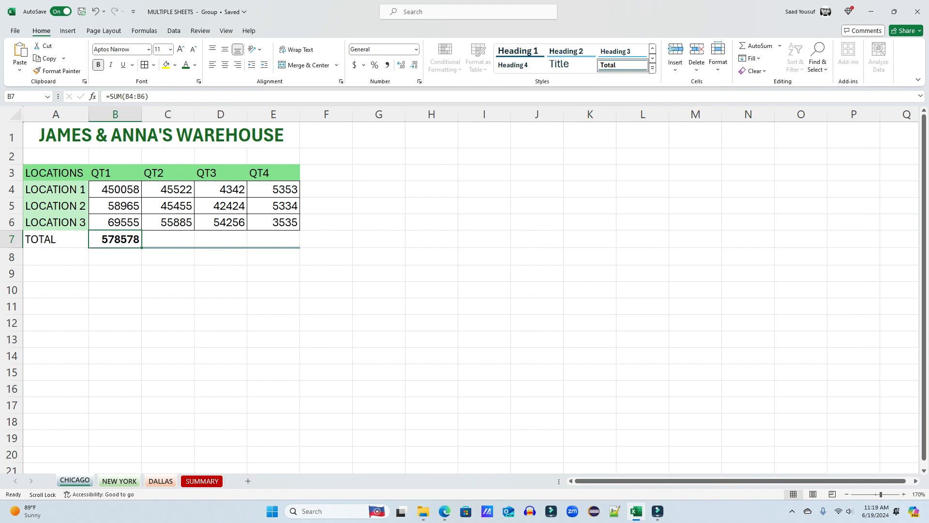
{"action": "key", "text": "Delete"}
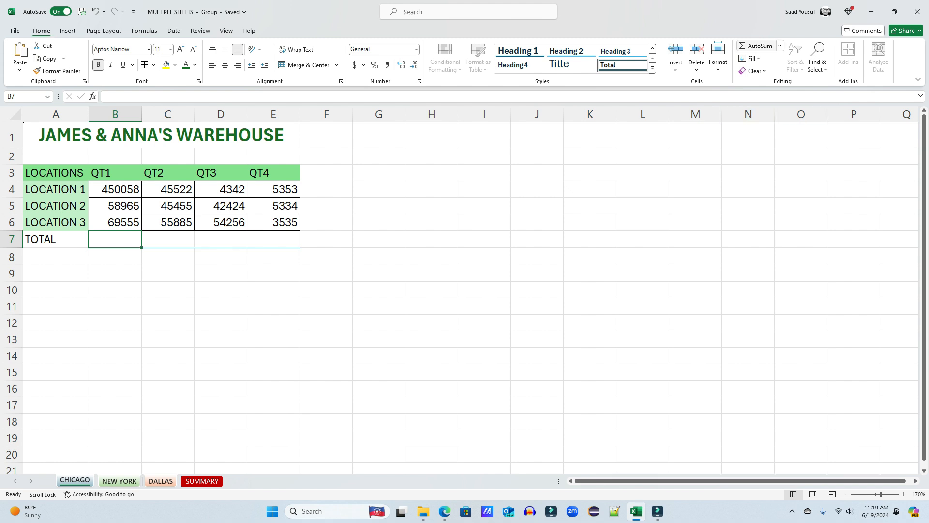
{"action": "key", "text": "alt+equal"}
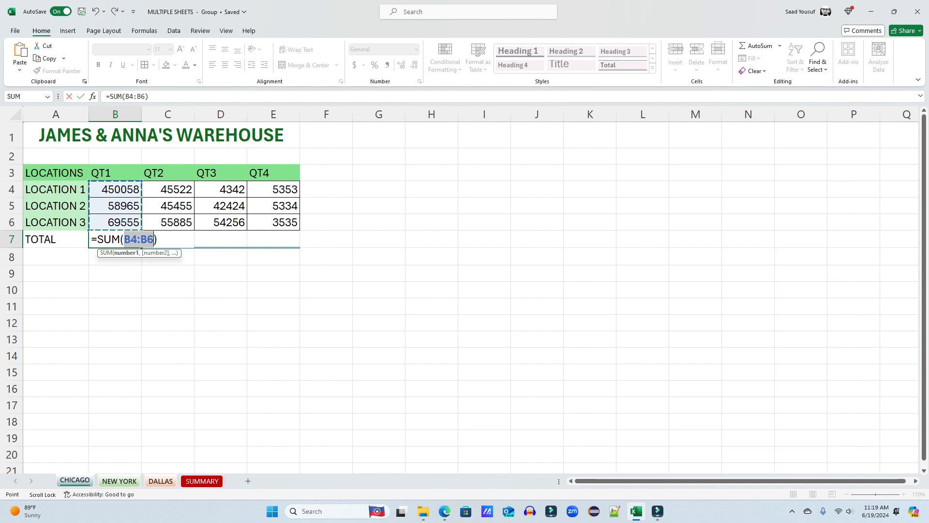
{"action": "key", "text": "Return"}
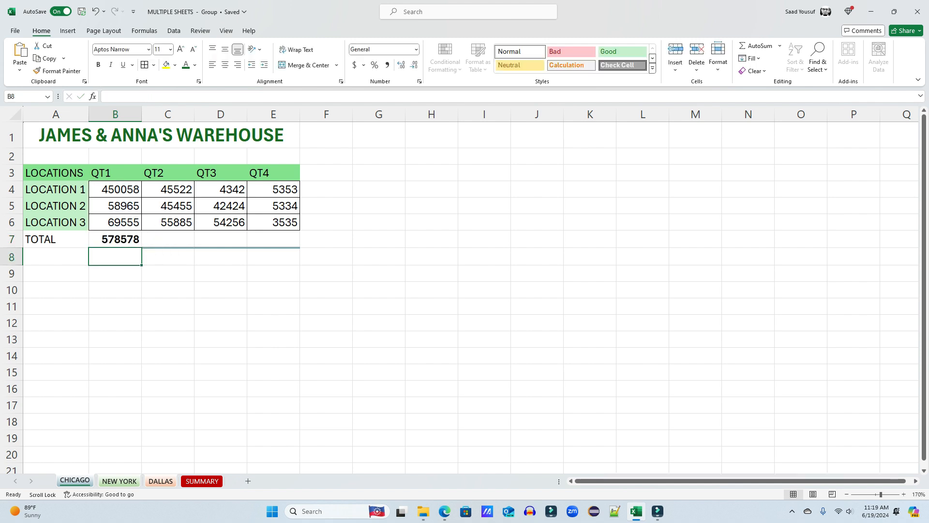
Clear B7 and total B4:B6 again with AutoSum, repeating the clear and sum once more.
{"action": "left_click", "coordinate": [115, 239]}
{"action": "key", "text": "Delete"}
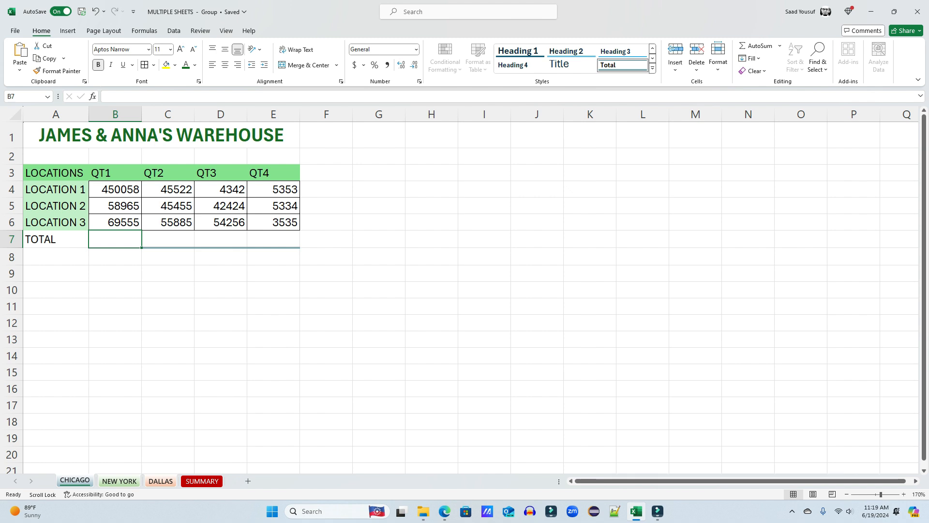
{"action": "key", "text": "alt+equal"}
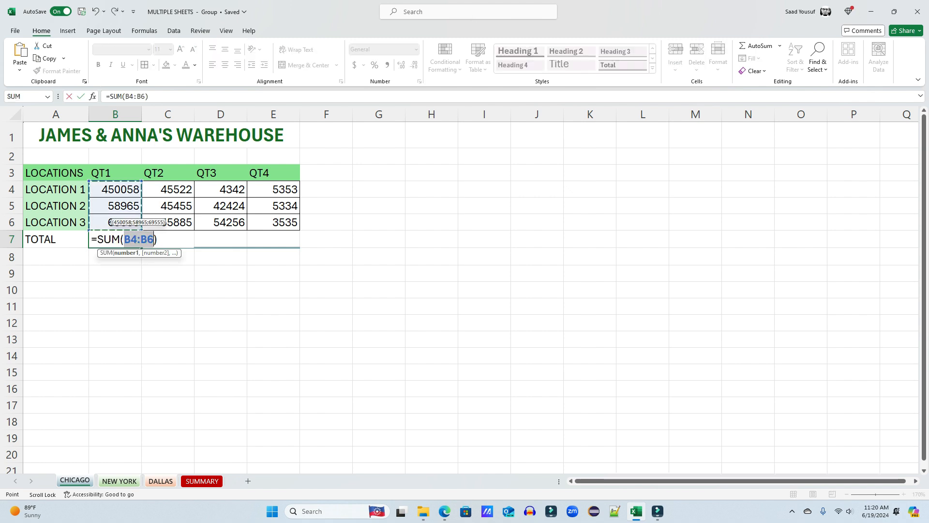
{"action": "key", "text": "Return"}
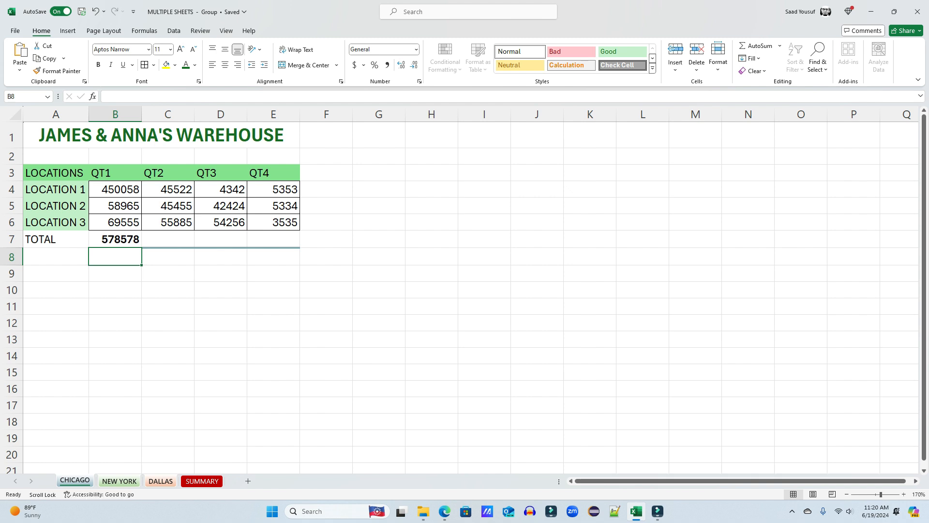
{"action": "left_click", "coordinate": [115, 239]}
{"action": "key", "text": "Delete"}
{"action": "key", "text": "alt+equal"}
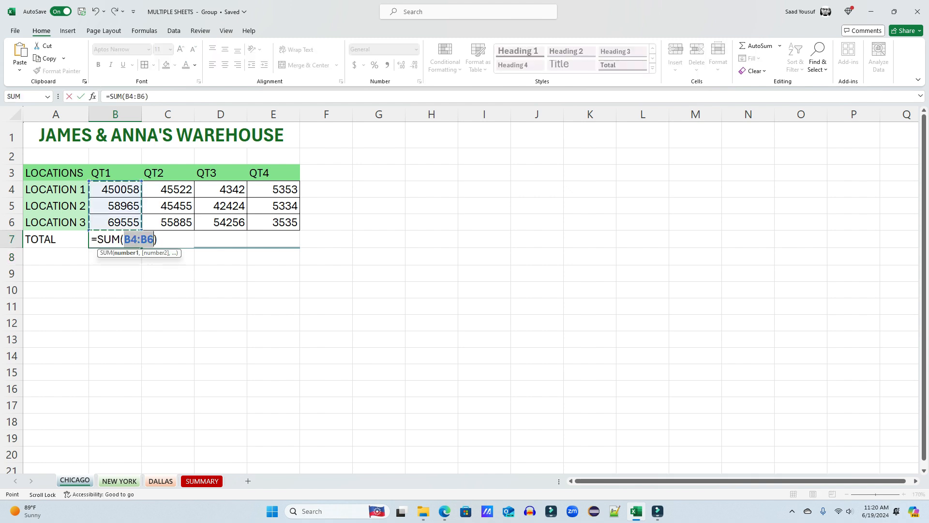
{"action": "key", "text": "Return"}
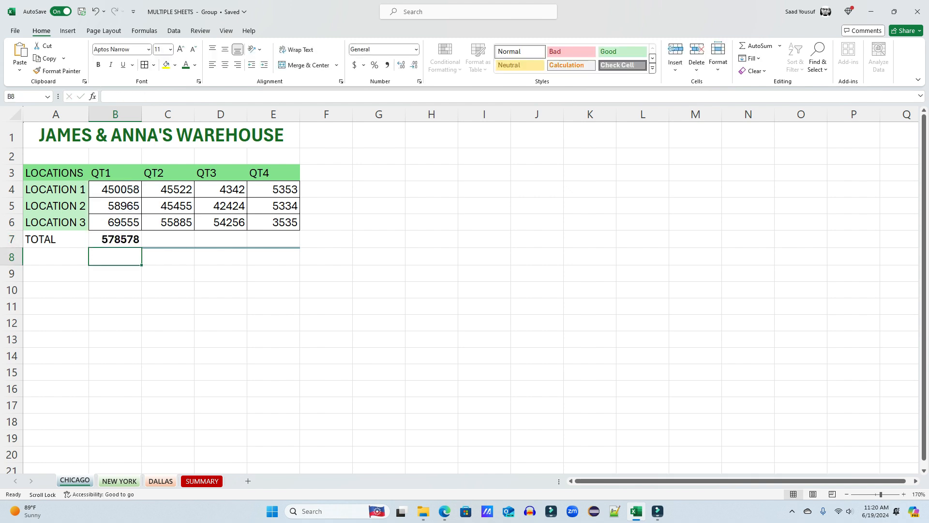
Copy the SUM formula in B7 across to C7:E7 and check the formulas in the TOTAL row.
{"action": "left_click", "coordinate": [115, 239]}
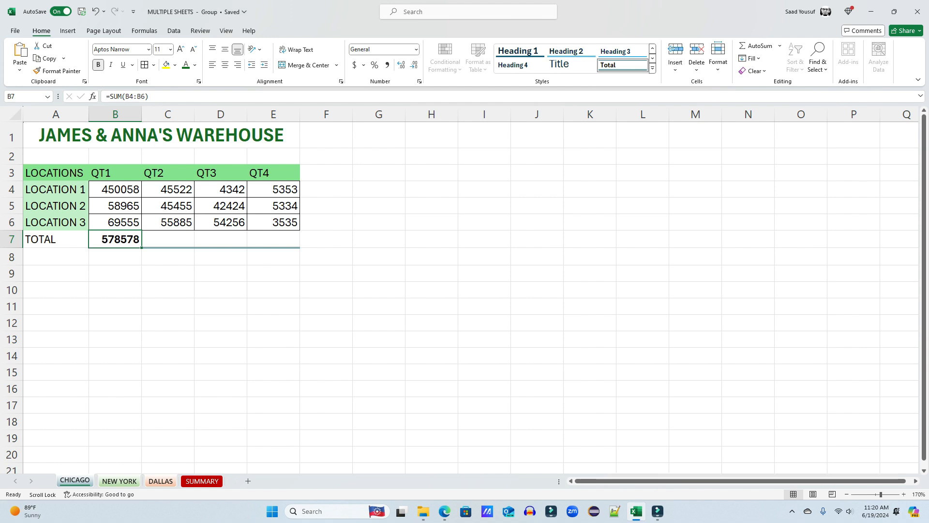
{"action": "left_click_drag", "start_coordinate": [141, 247], "coordinate": [290, 244]}
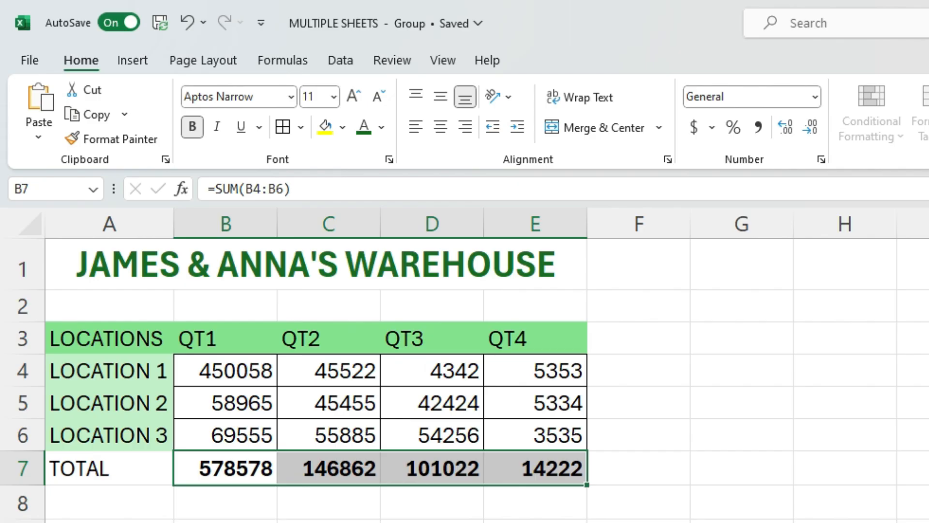
{"action": "left_click", "coordinate": [226, 469]}
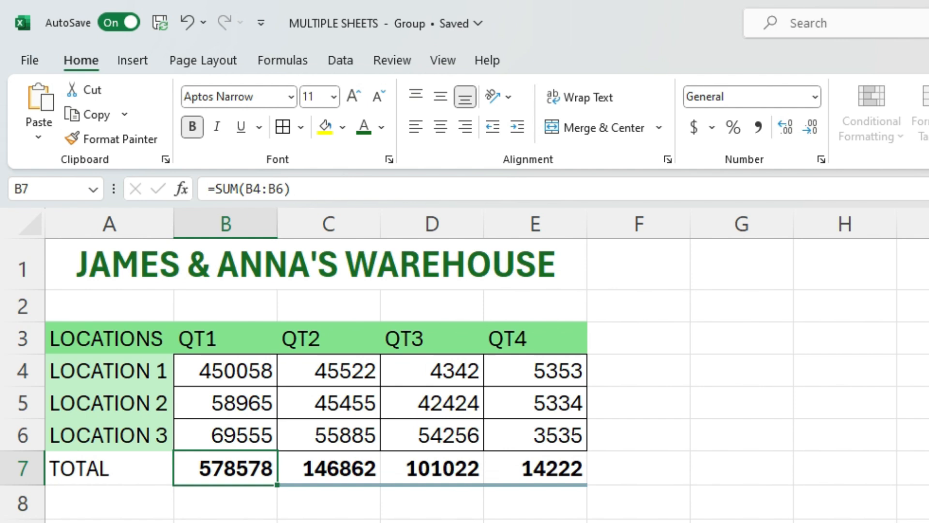
{"action": "left_click", "coordinate": [367, 469]}
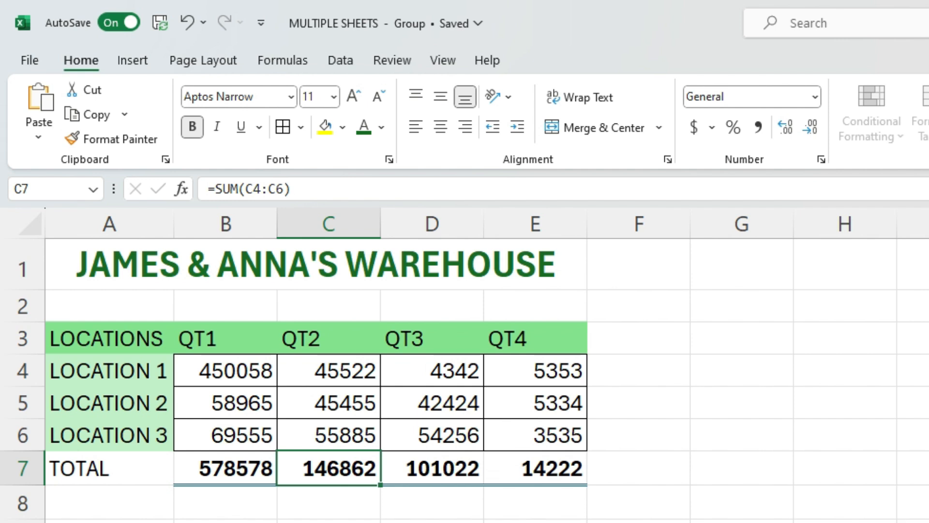
{"action": "key", "text": "Left"}
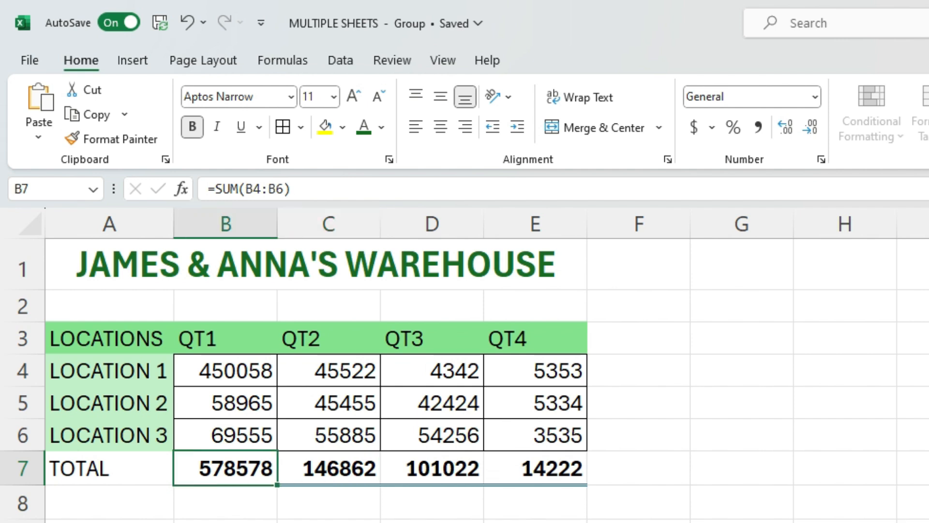
{"action": "key", "text": "Right"}
{"action": "key", "text": "Right"}
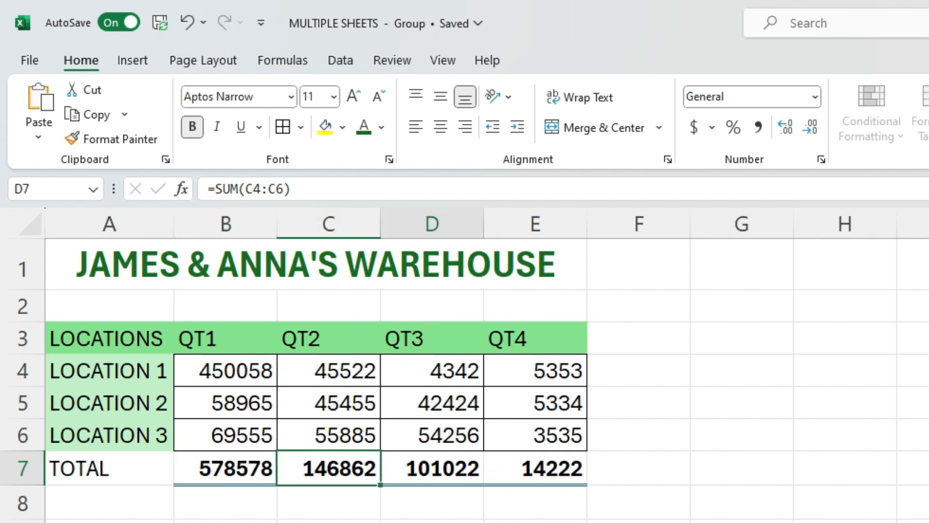
{"action": "key", "text": "Right"}
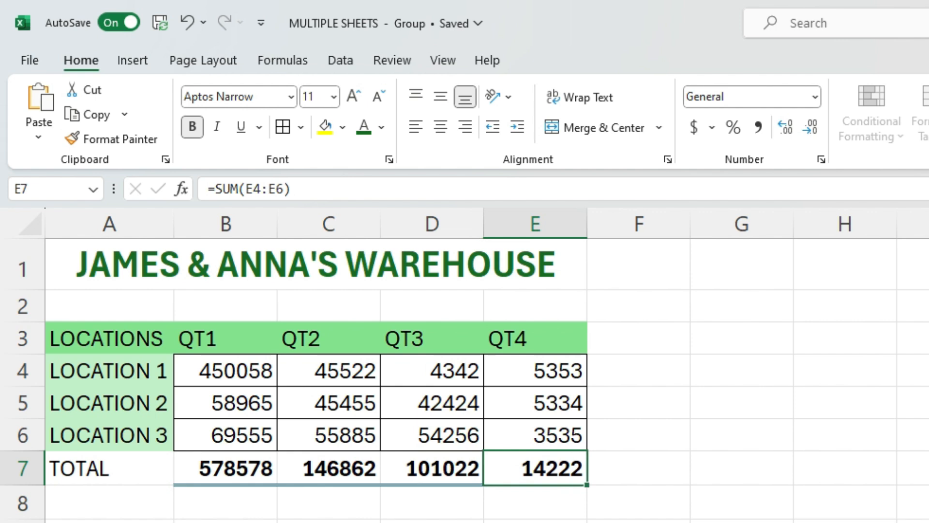
On the SUMMARY sheet, reset A7:E7 to the Normal cell style and delete the TOTAL label from A7.
{"action": "key", "text": "ctrl+Page_Down"}
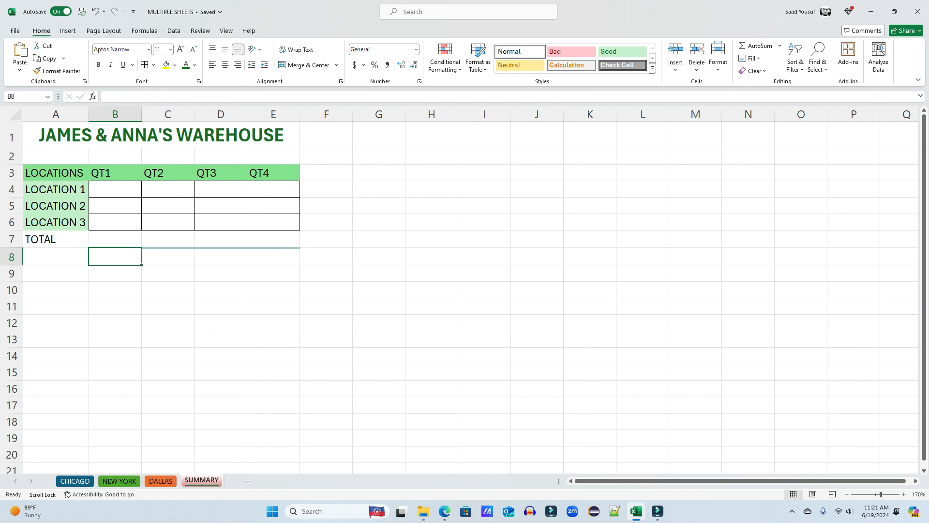
{"action": "left_click_drag", "start_coordinate": [55, 239], "coordinate": [273, 239]}
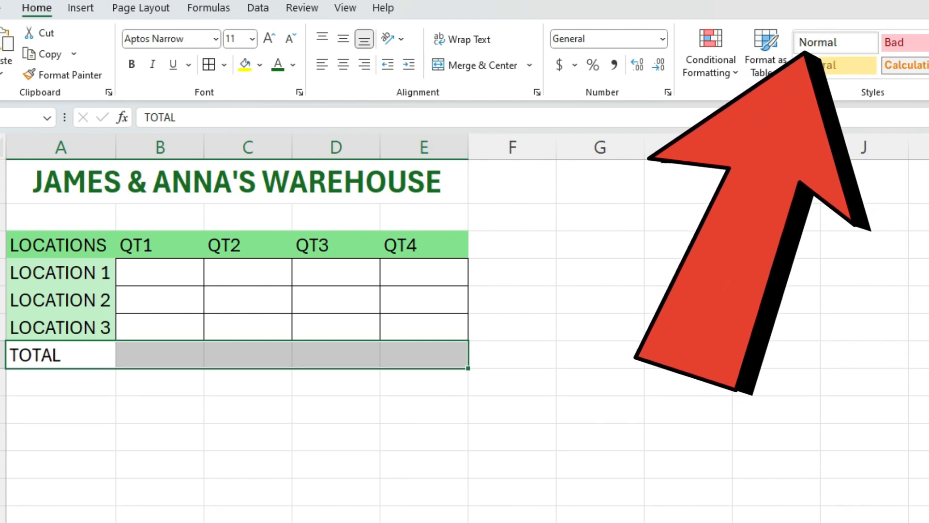
{"action": "left_click", "coordinate": [335, 382]}
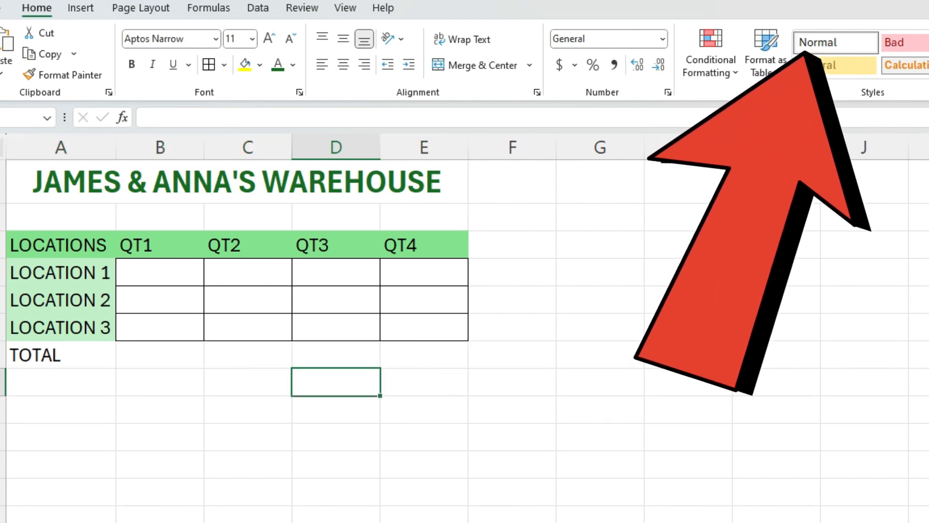
{"action": "left_click", "coordinate": [61, 355]}
{"action": "key", "text": "Delete"}
{"action": "left_click", "coordinate": [336, 354]}
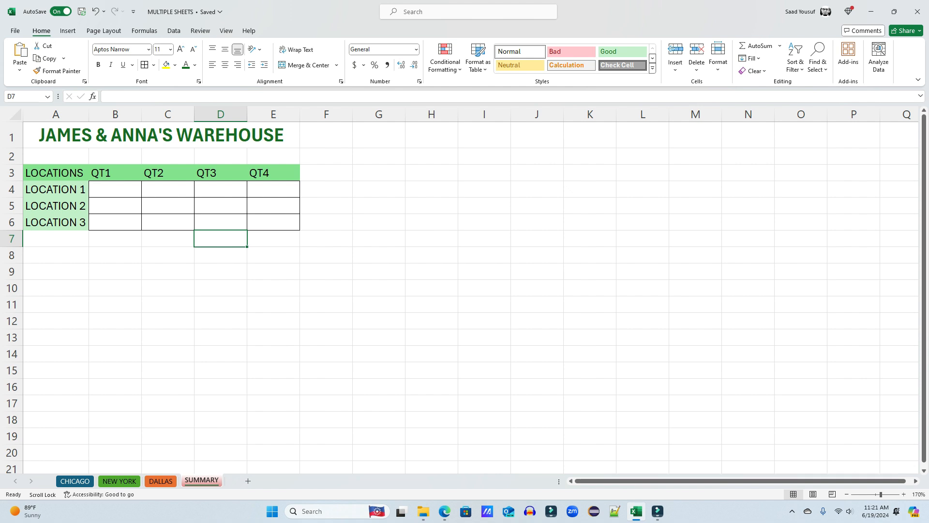
{"action": "left_click_drag", "start_coordinate": [56, 238], "coordinate": [274, 239]}
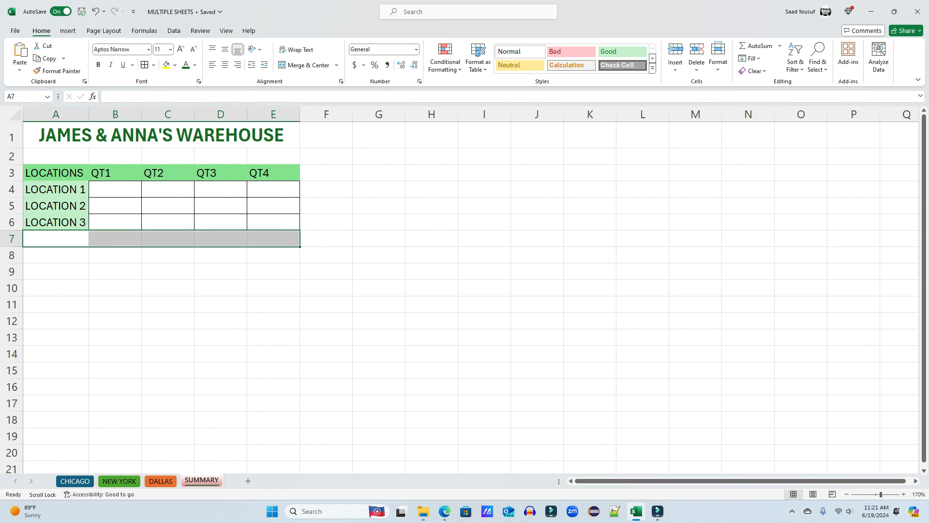
{"action": "left_click", "coordinate": [220, 255]}
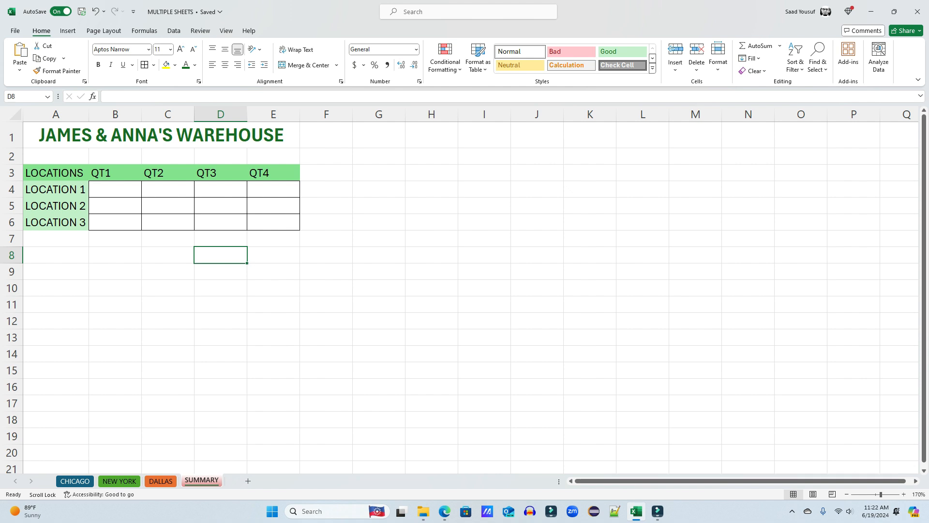
In B4 of SUMMARY, enter =SUM(CHICAGO:DALLAS!B4) to add up that cell across the three city sheets.
{"action": "left_click", "coordinate": [115, 189]}
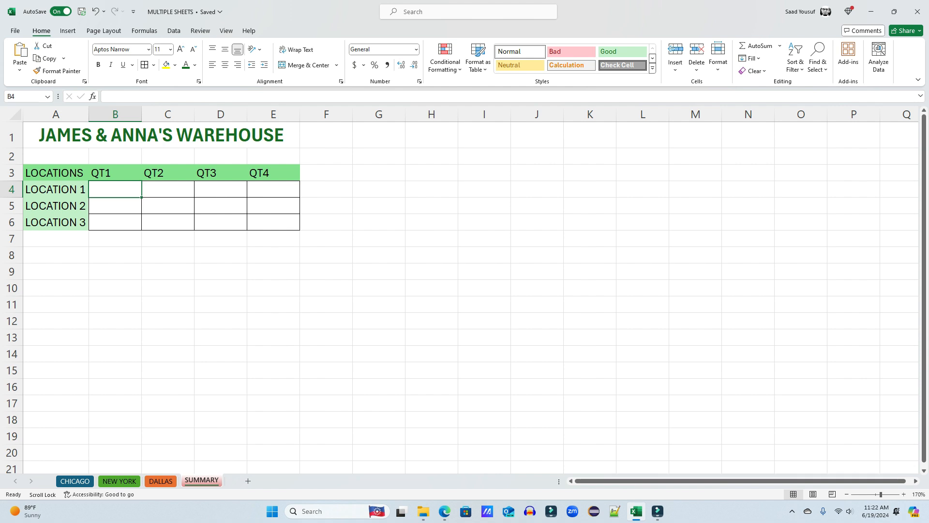
{"action": "left_click", "coordinate": [168, 189]}
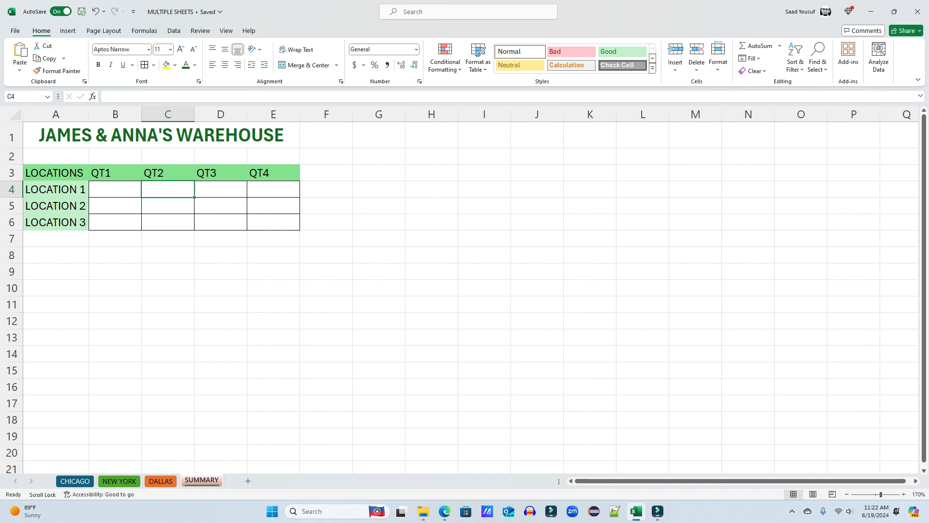
{"action": "left_click", "coordinate": [115, 190]}
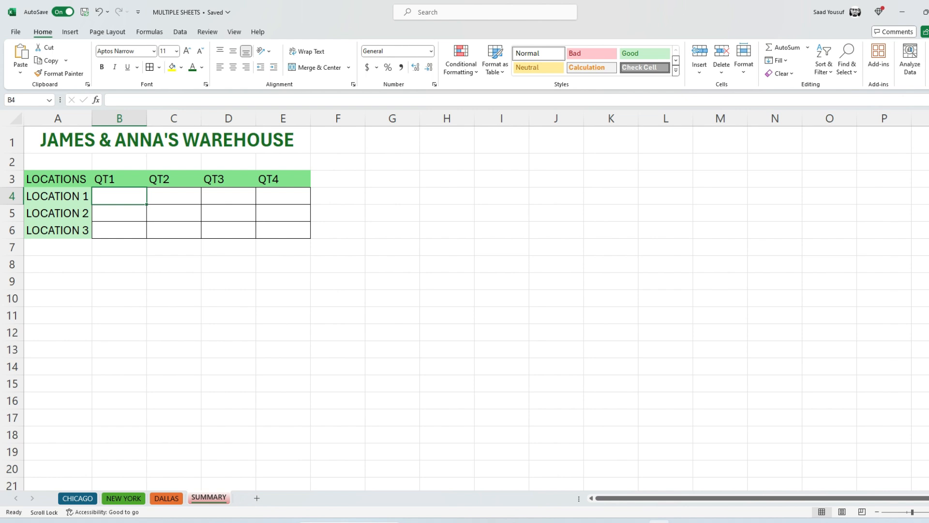
{"action": "type", "text": "=SU"}
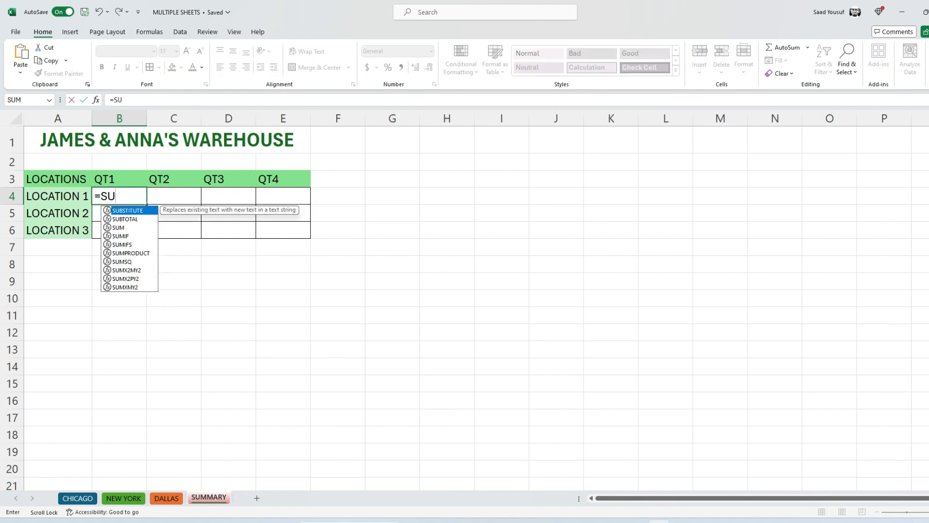
{"action": "type", "text": "M("}
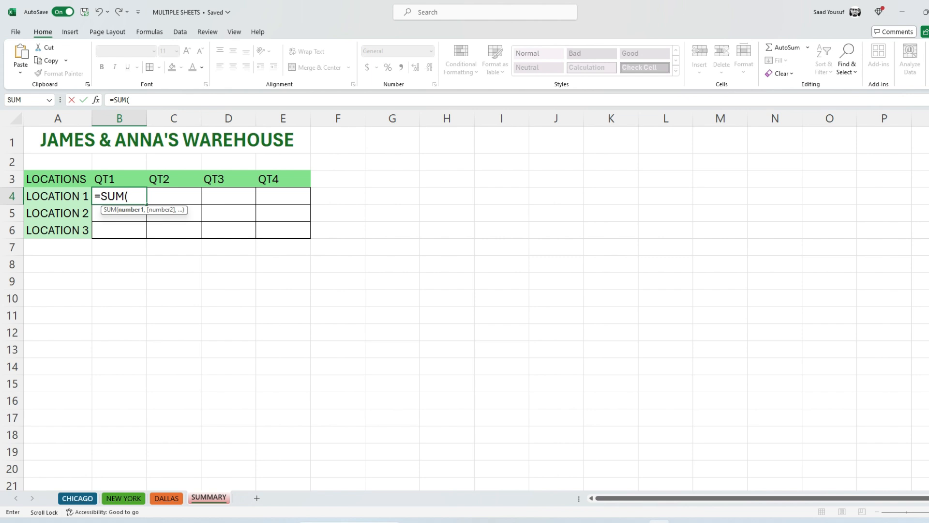
{"action": "left_click", "coordinate": [78, 498]}
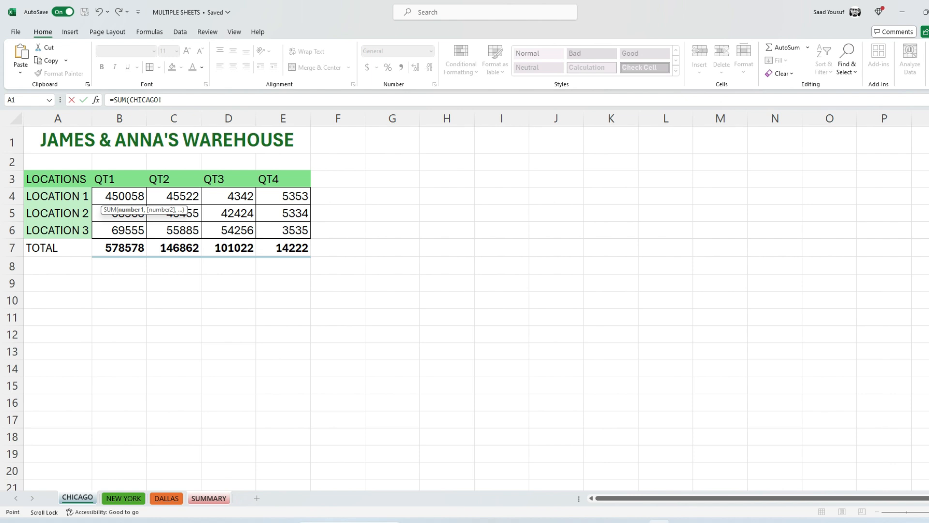
{"action": "left_click", "coordinate": [119, 196]}
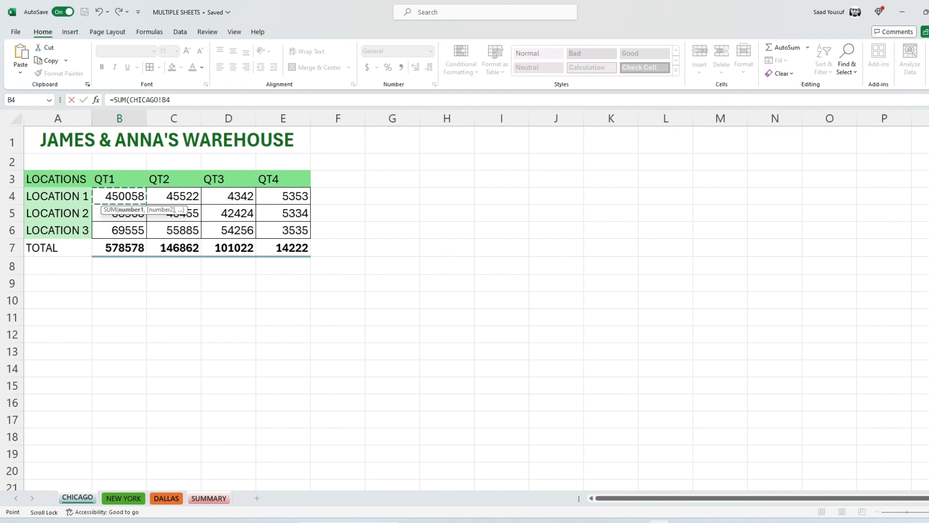
{"action": "left_click", "coordinate": [165, 498], "text": "shift"}
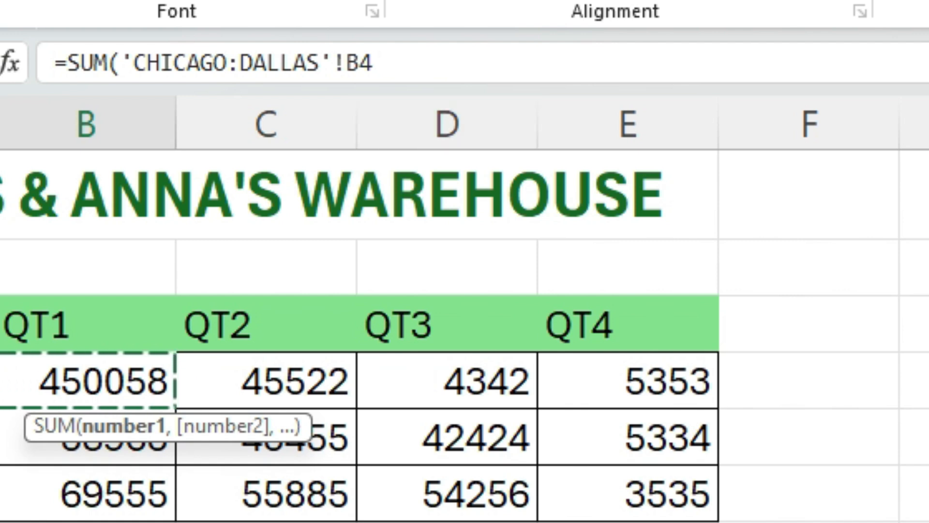
{"action": "left_click", "coordinate": [374, 63]}
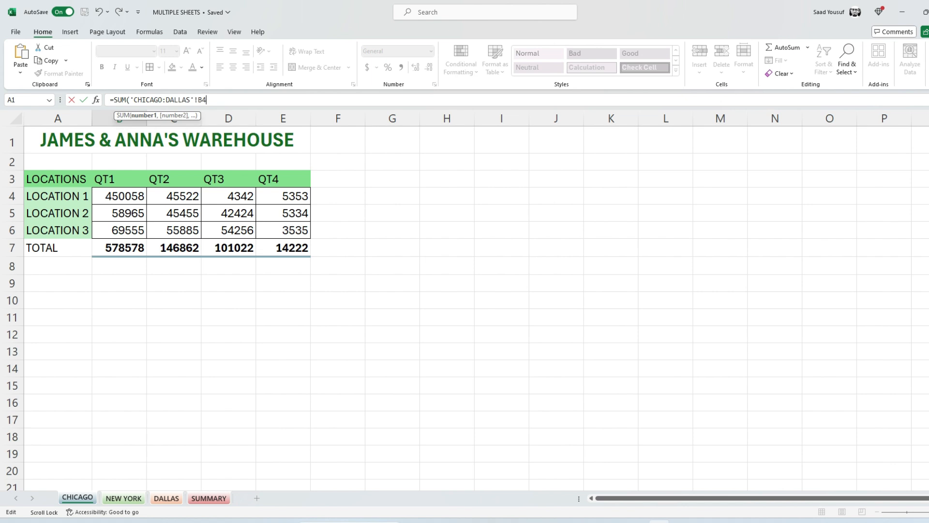
{"action": "key", "text": "Return"}
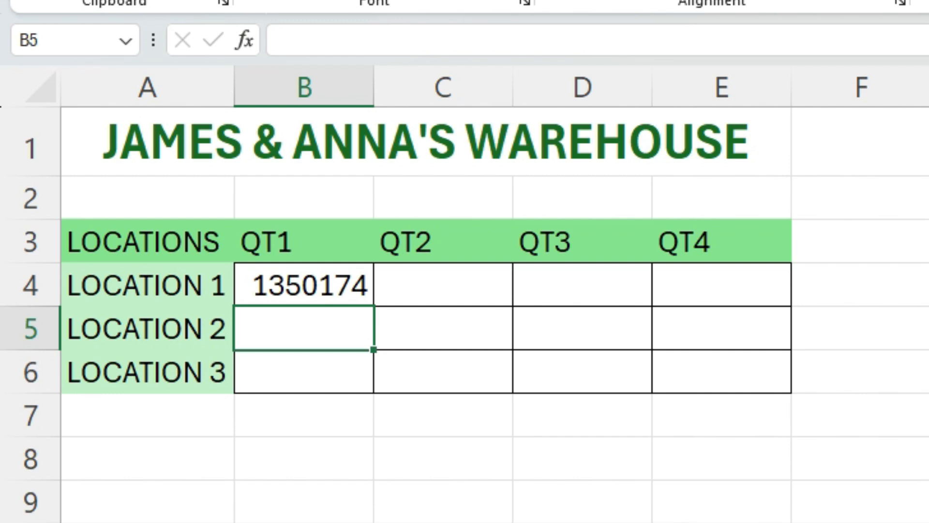
Fill the cross-sheet SUM formula from B4 down to B6 and across to column E, covering B4:E6.
{"action": "left_click", "coordinate": [304, 284]}
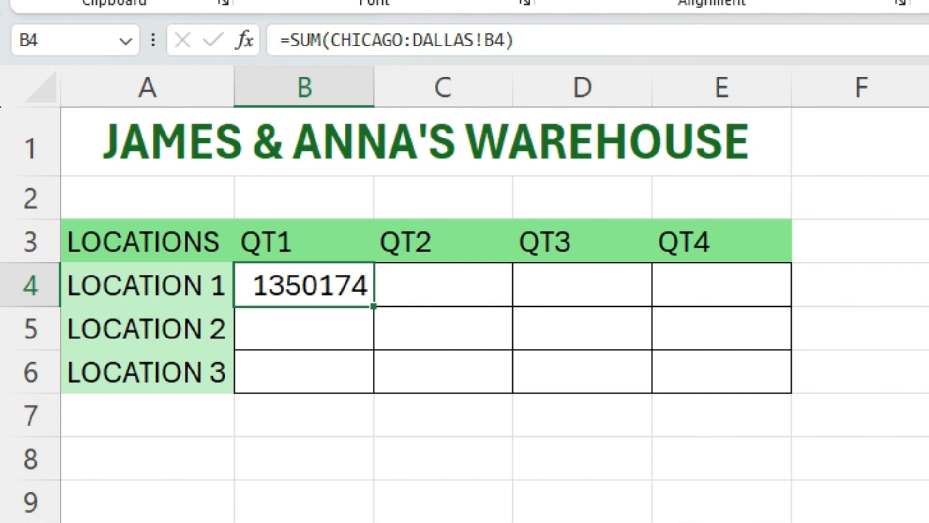
{"action": "double_click", "coordinate": [374, 306]}
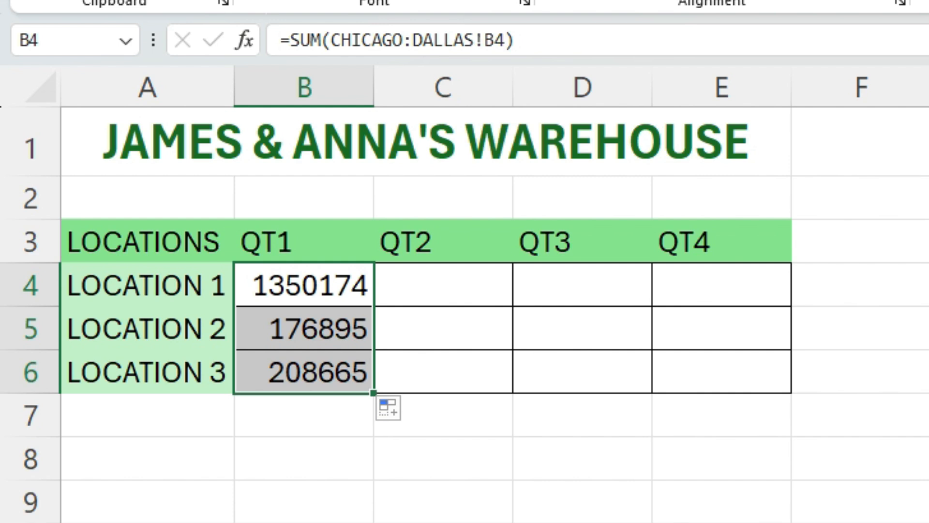
{"action": "left_click_drag", "start_coordinate": [372, 392], "coordinate": [769, 387]}
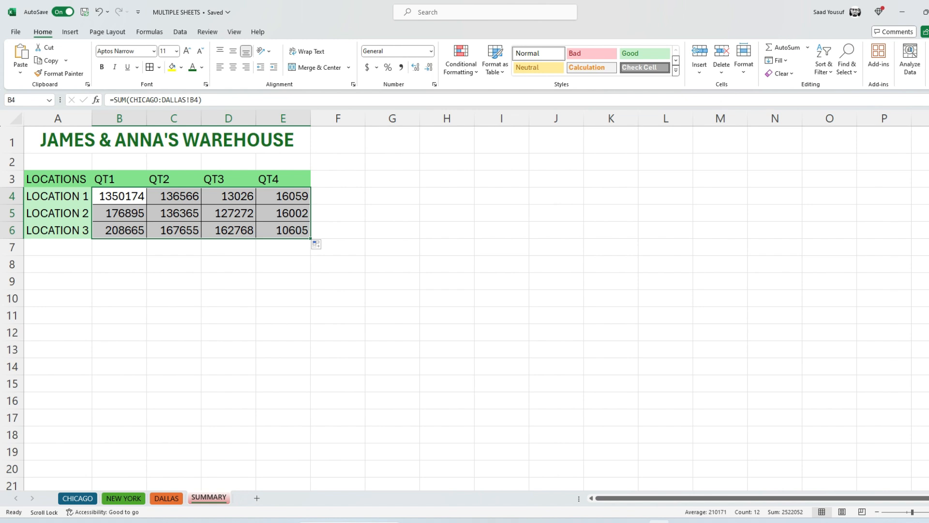
Open the CHICAGO sheet to examine the source figures behind the summary.
{"action": "left_click", "coordinate": [77, 498]}
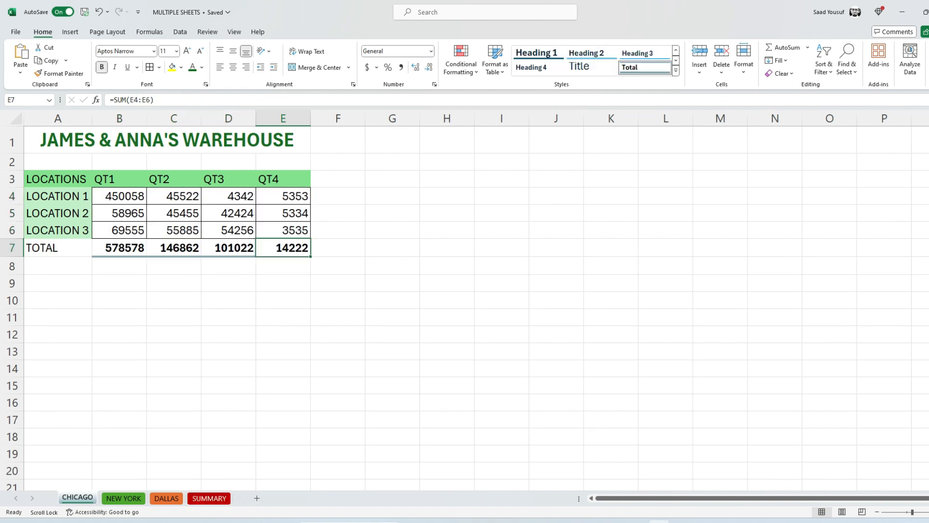